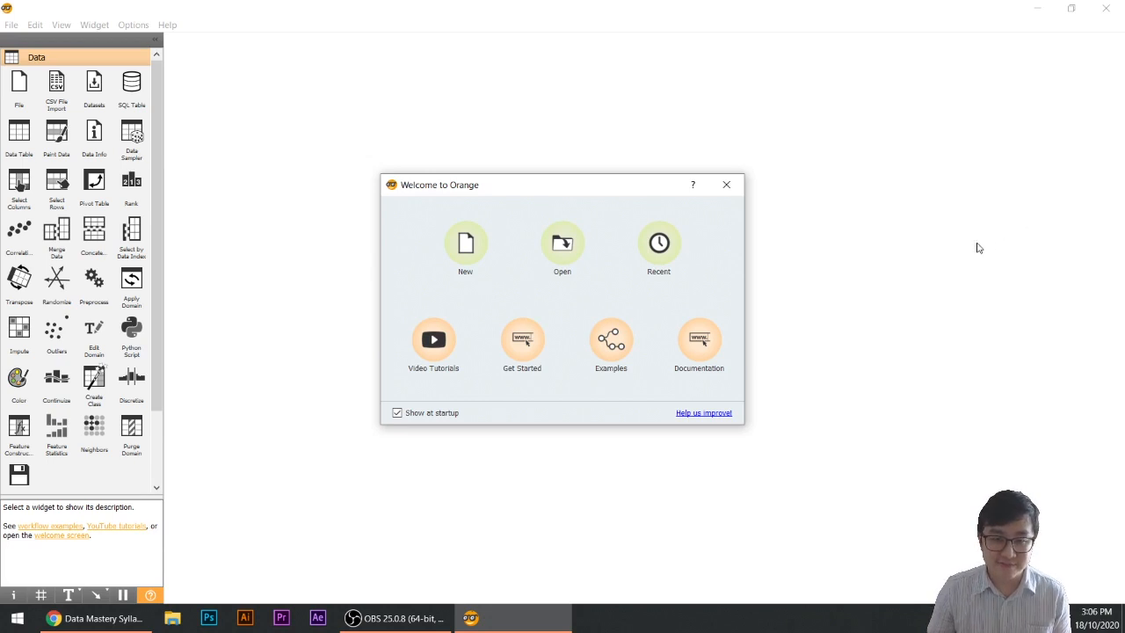
- Start a new workflow and add a File widget to the canvas
left_click(469, 253)
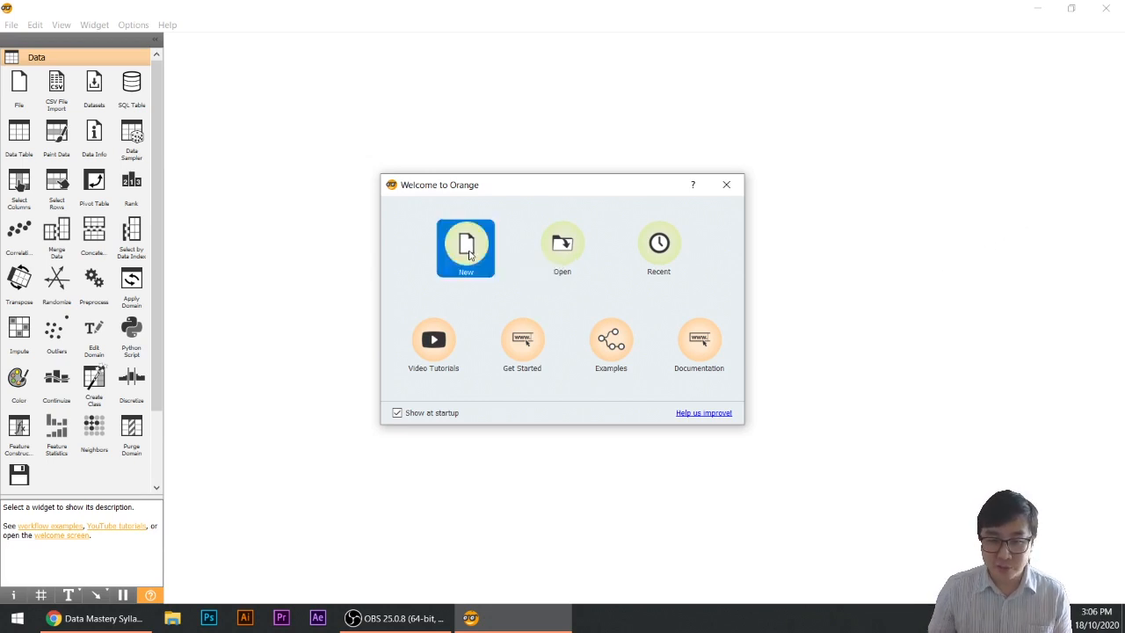
right_click(339, 217)
left_click(381, 243)
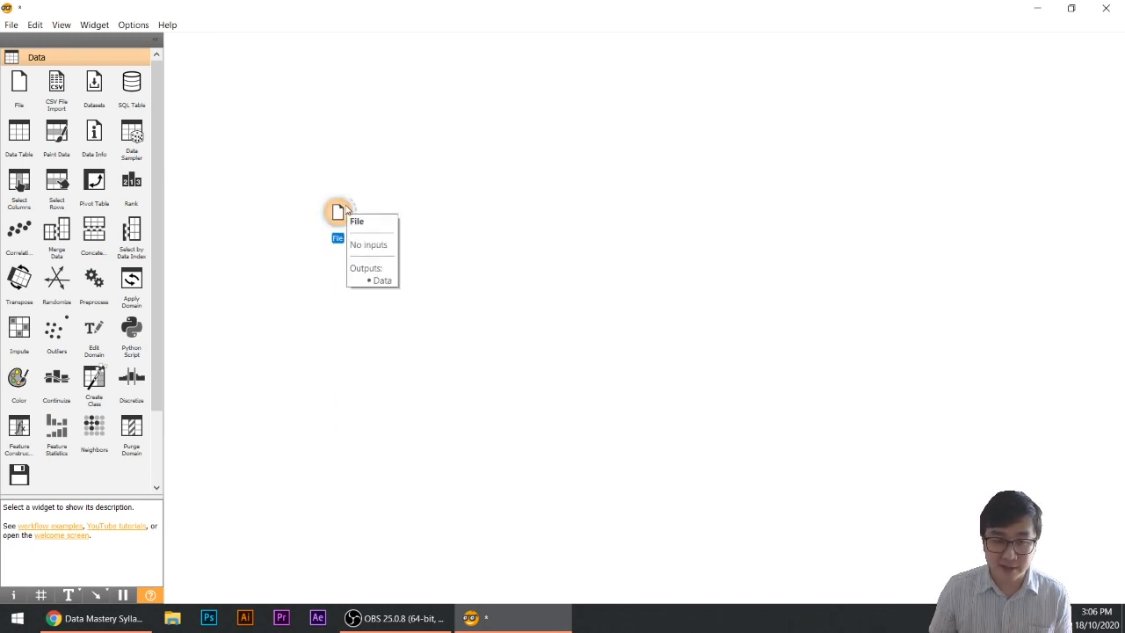
- Choose titanic.tab as the File widget's dataset, then return to the canvas
double_click(341, 212)
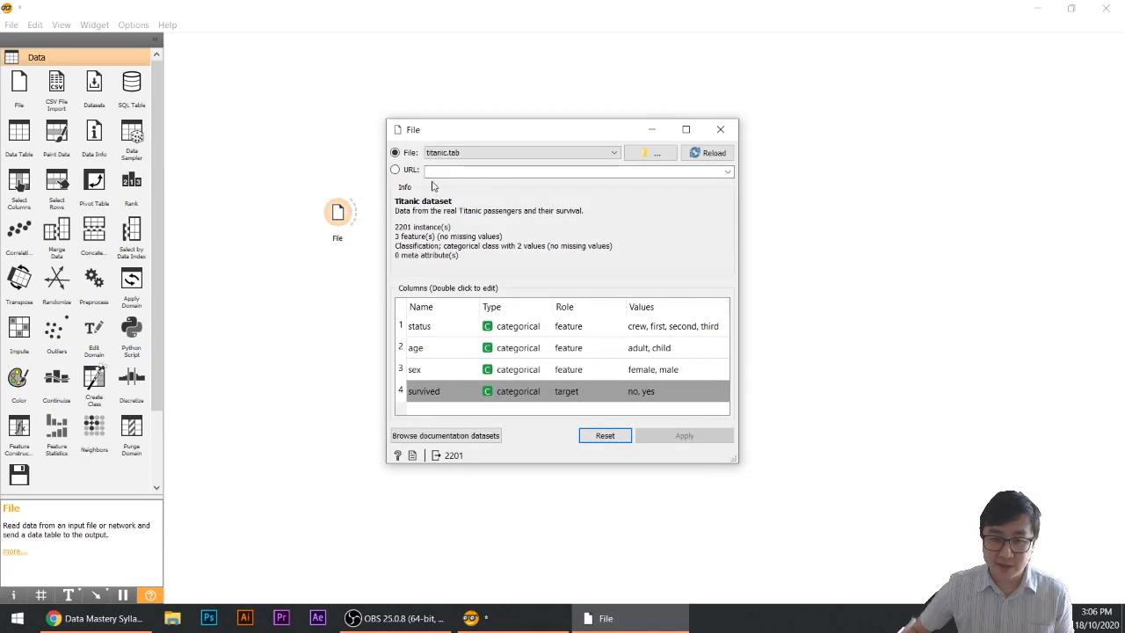
left_click(598, 153)
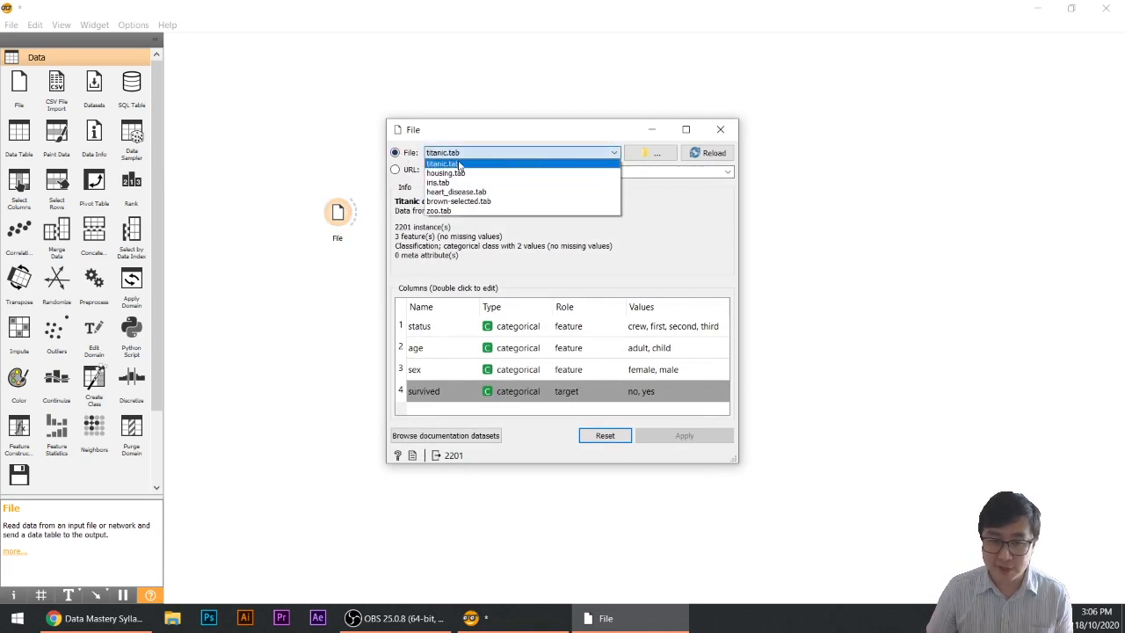
left_click(457, 164)
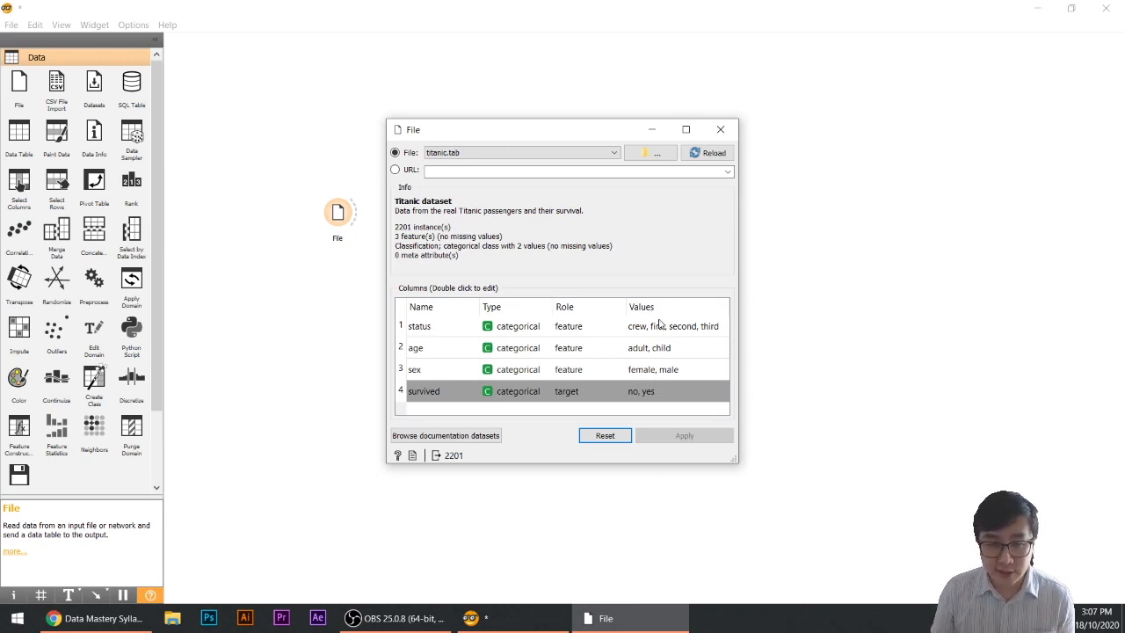
left_click(720, 133)
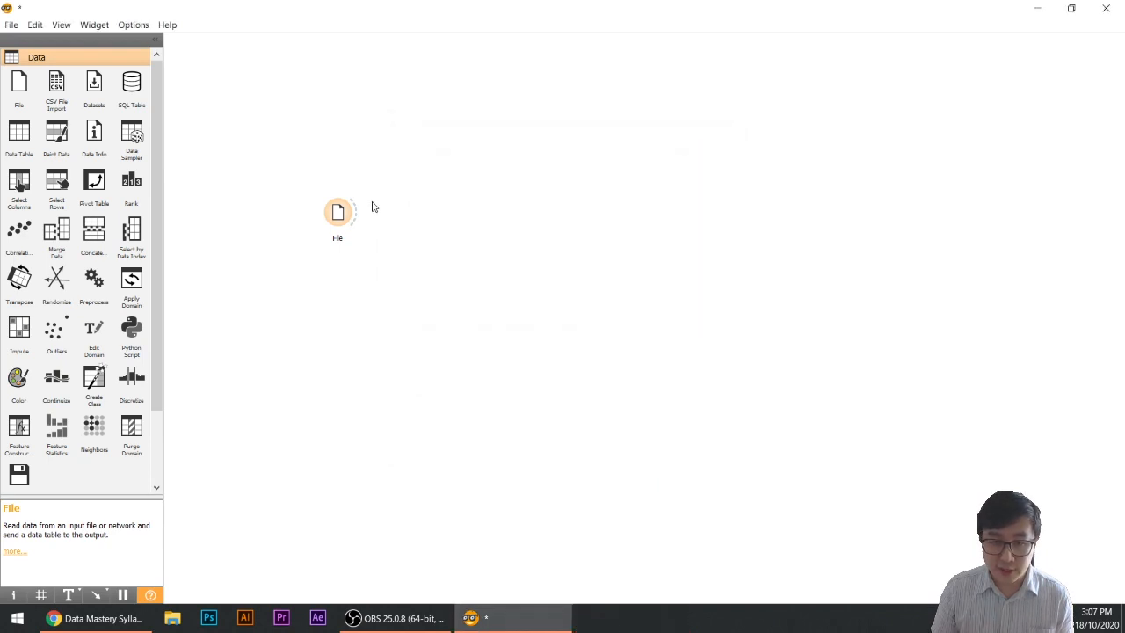
- Connect a new Data Table widget to the File widget and look through the passenger records in it
left_click_drag(355, 213, 438, 214)
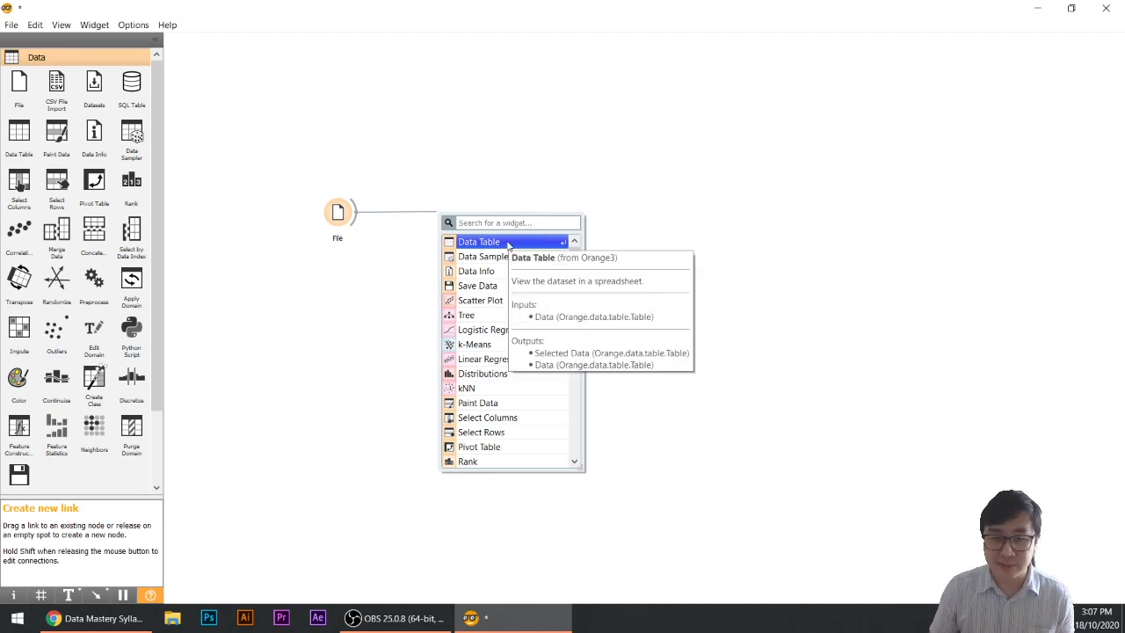
left_click(509, 244)
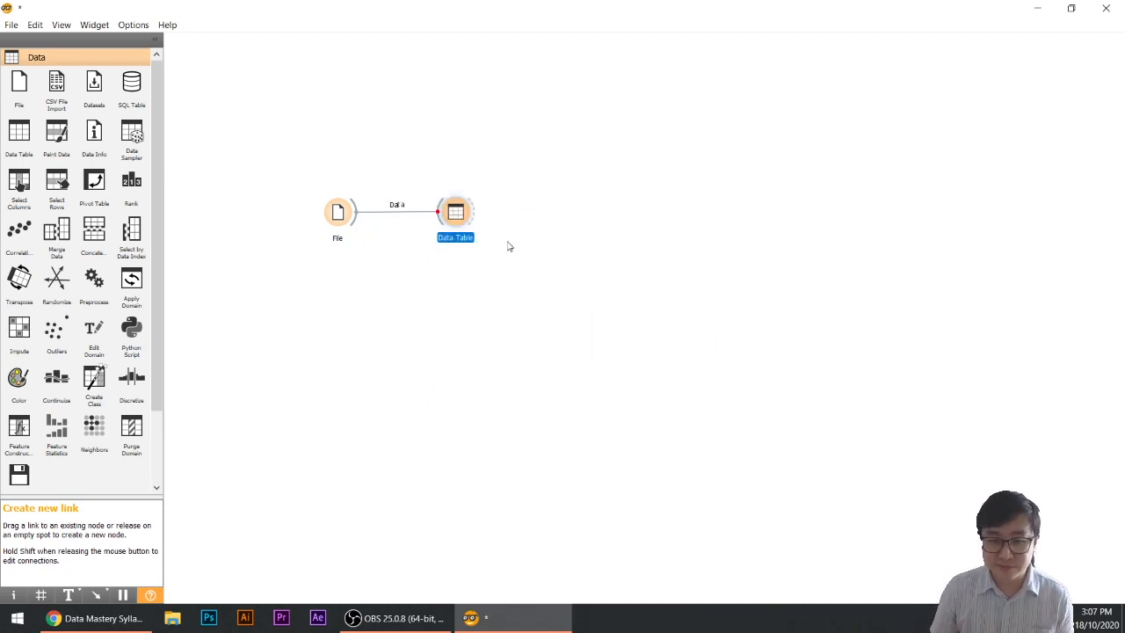
double_click(455, 212)
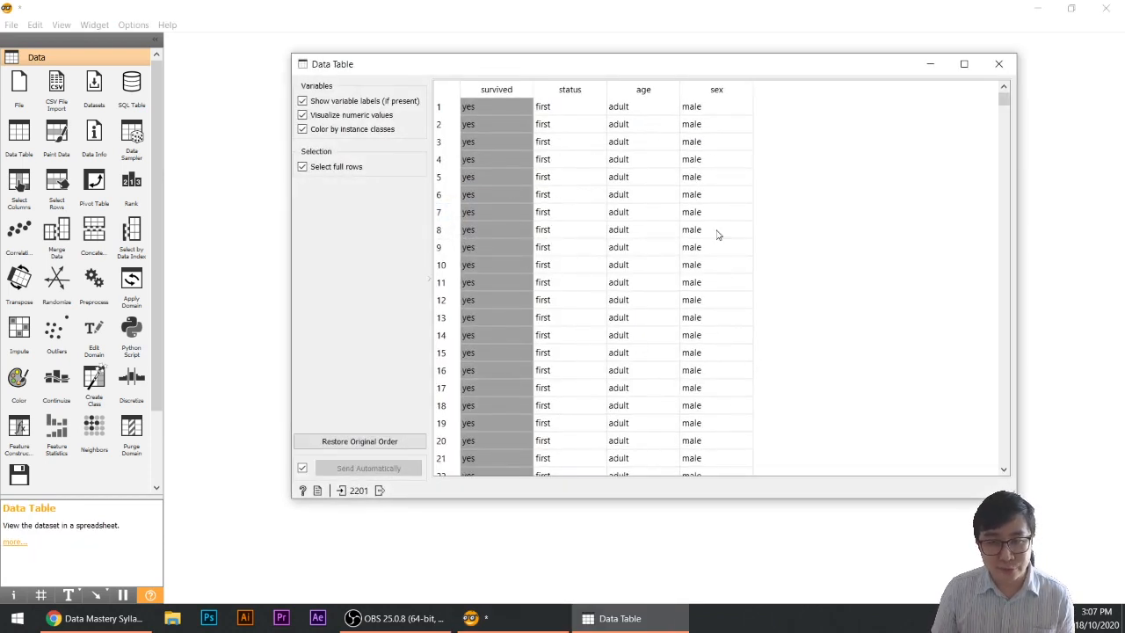
scroll(717, 234, "down", 4)
scroll(716, 234, "up", 4)
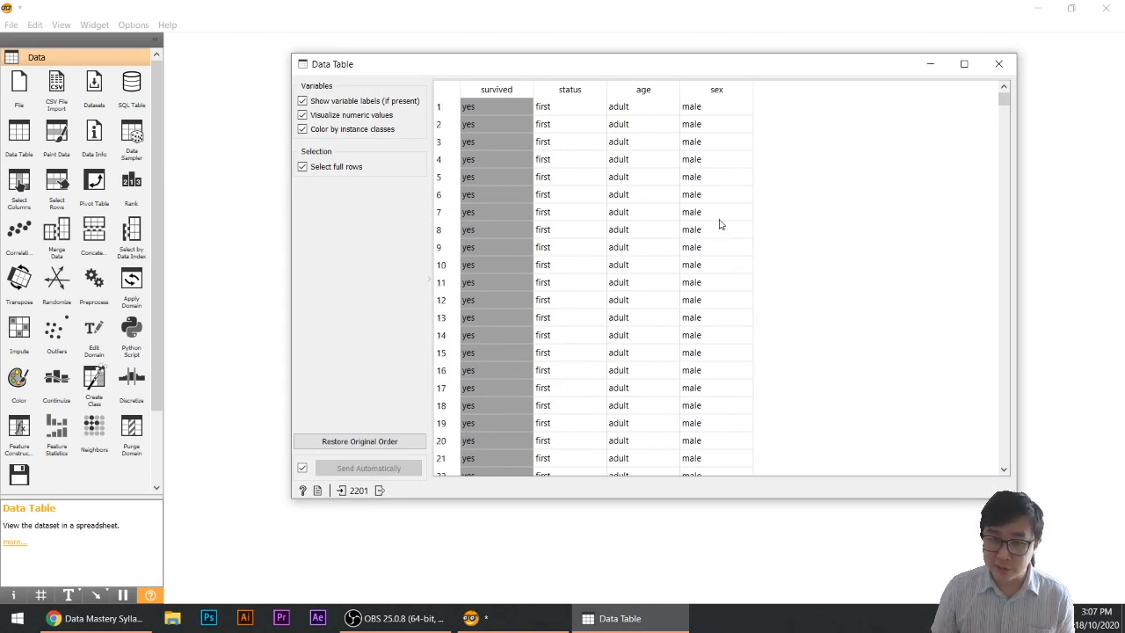
left_click(1000, 64)
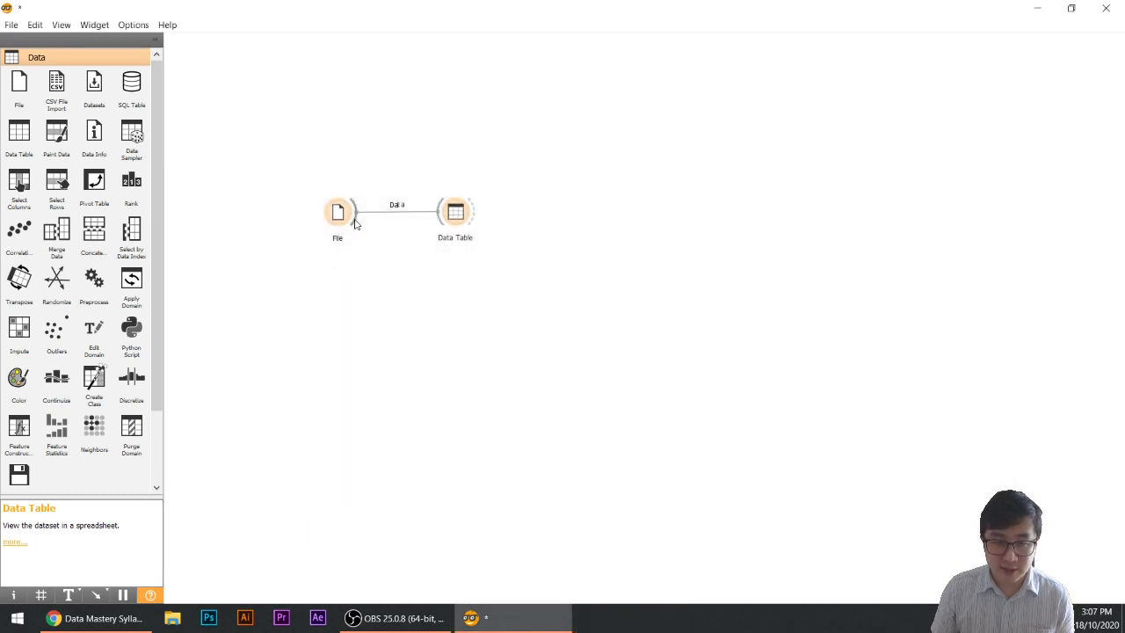
- Add a Data Sampler widget below the Data Table, linked to the File widget's output
left_click_drag(356, 224, 442, 357)
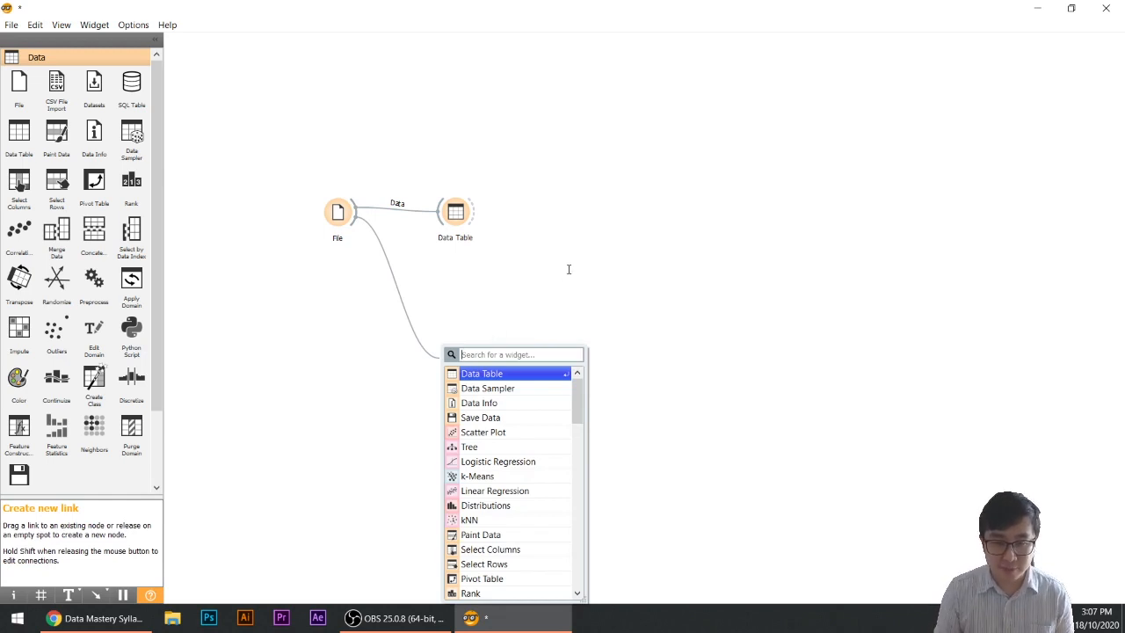
type("data sampler")
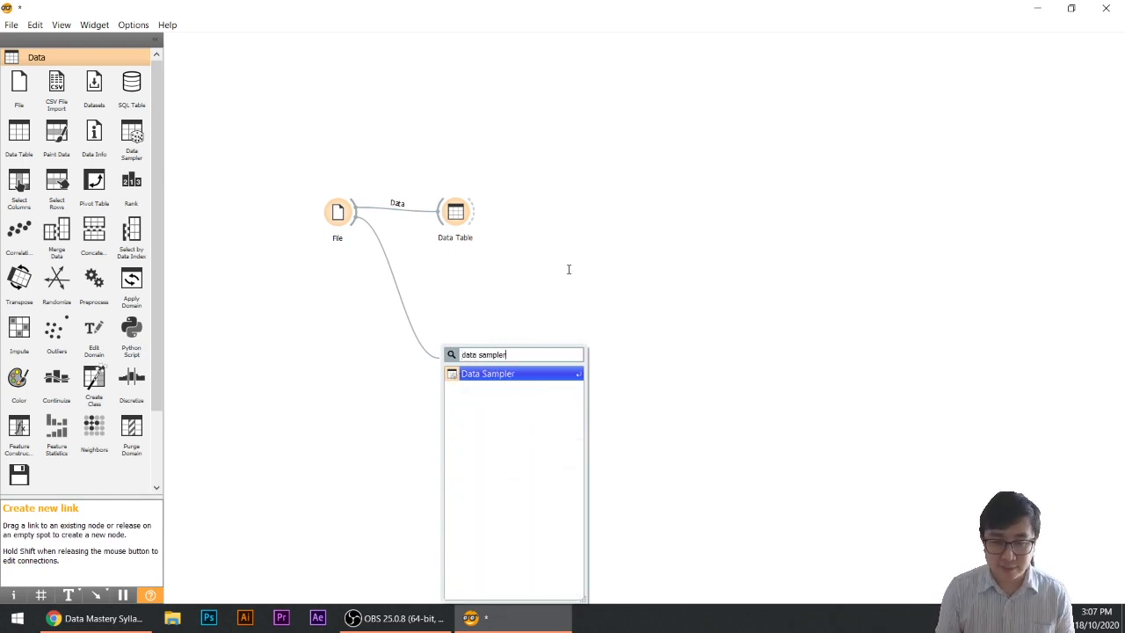
key("Return")
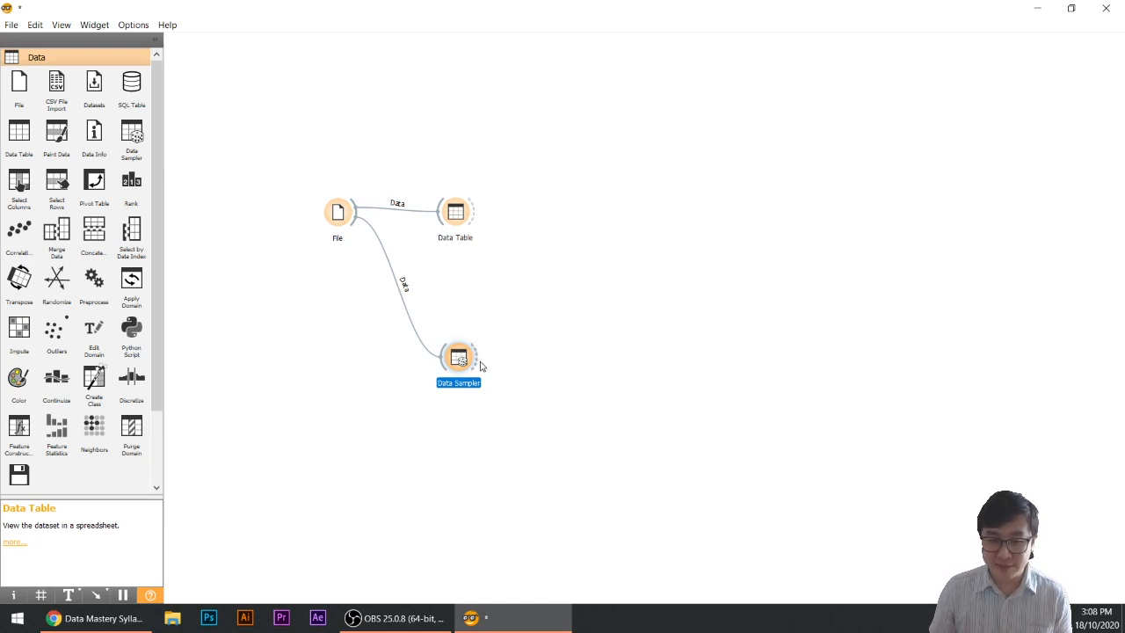
- Add a Tree model widget fed by the Data Sampler's output
left_click_drag(478, 363, 579, 286)
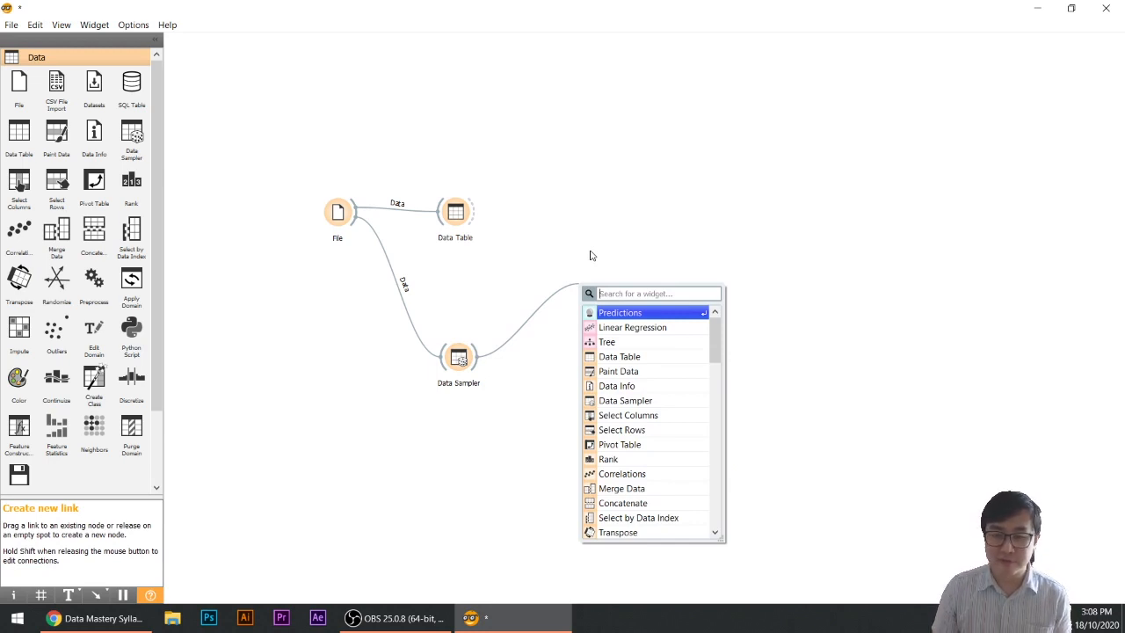
type("tree")
key("Return")
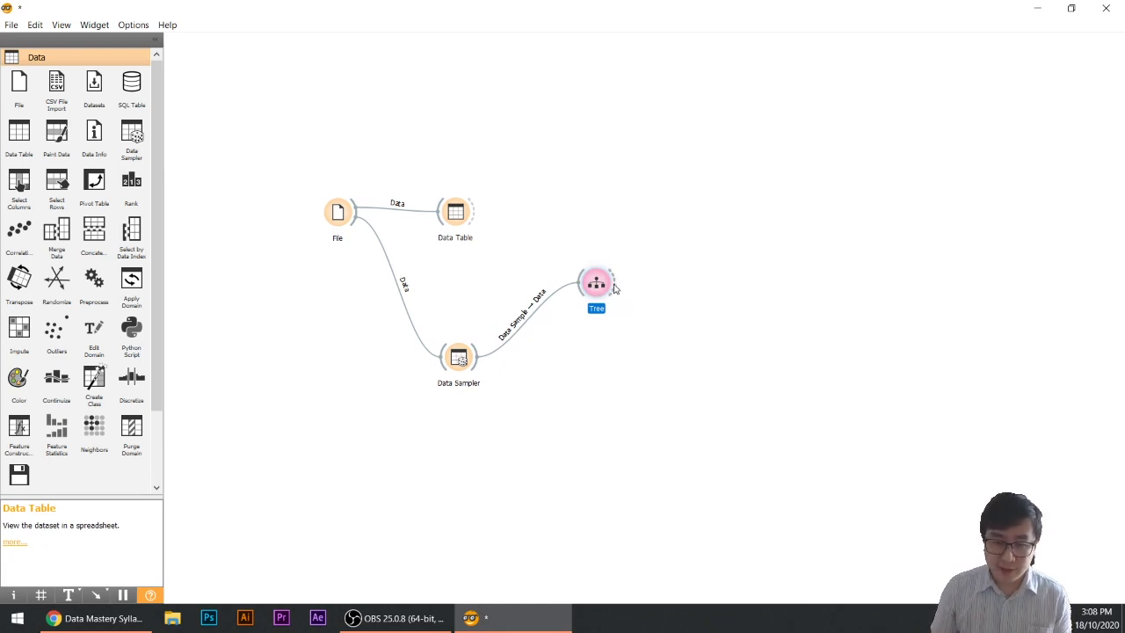
- Add a Tree Viewer widget connected to the Tree widget's output
left_click_drag(615, 288, 711, 287)
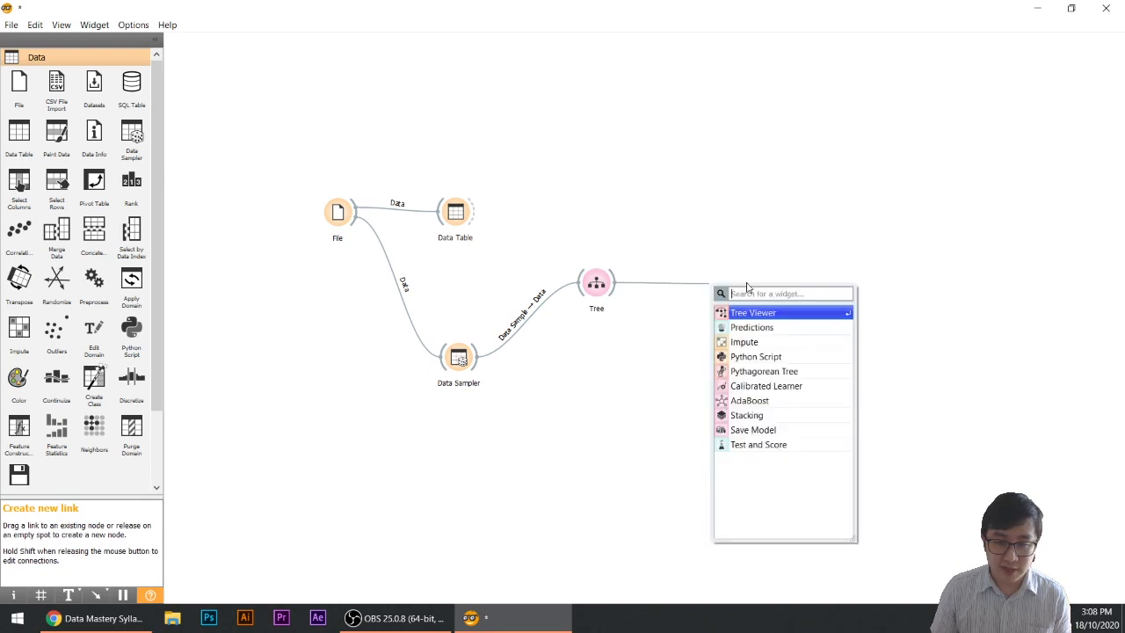
type("tr")
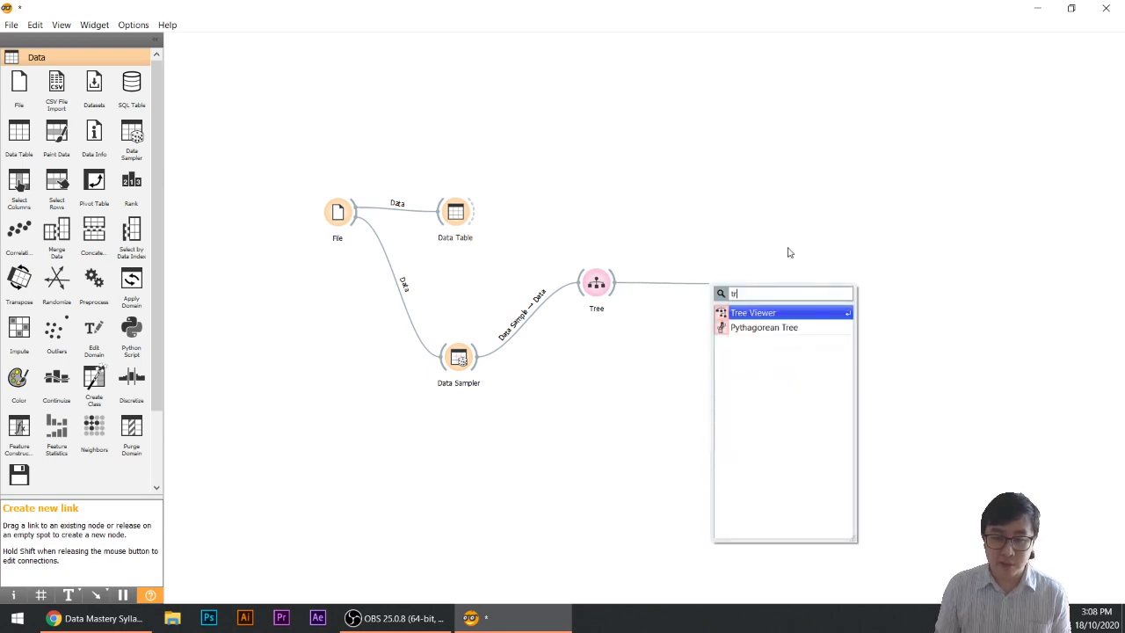
type("ee viewer")
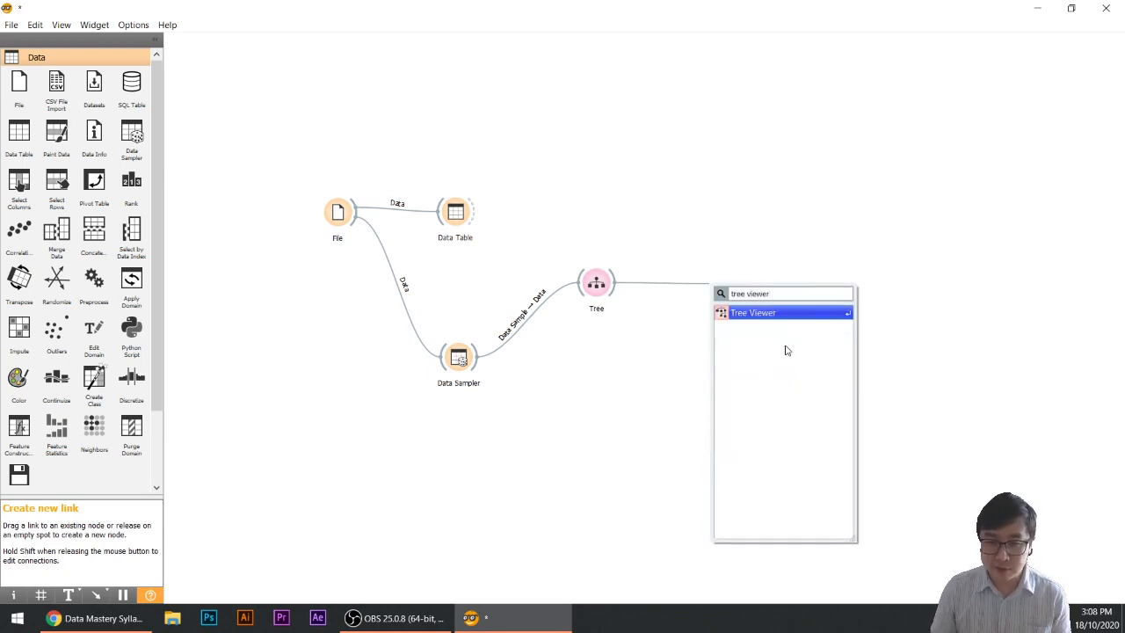
left_click(800, 316)
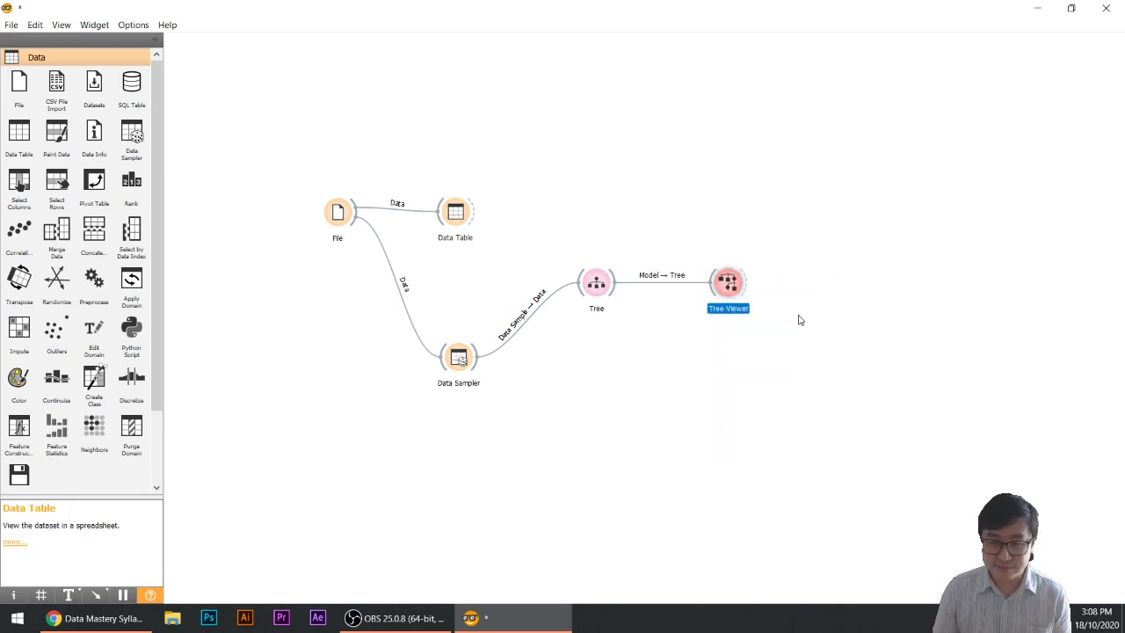
- Open the Tree Viewer and examine the root node's split on sex and the female branch
double_click(729, 284)
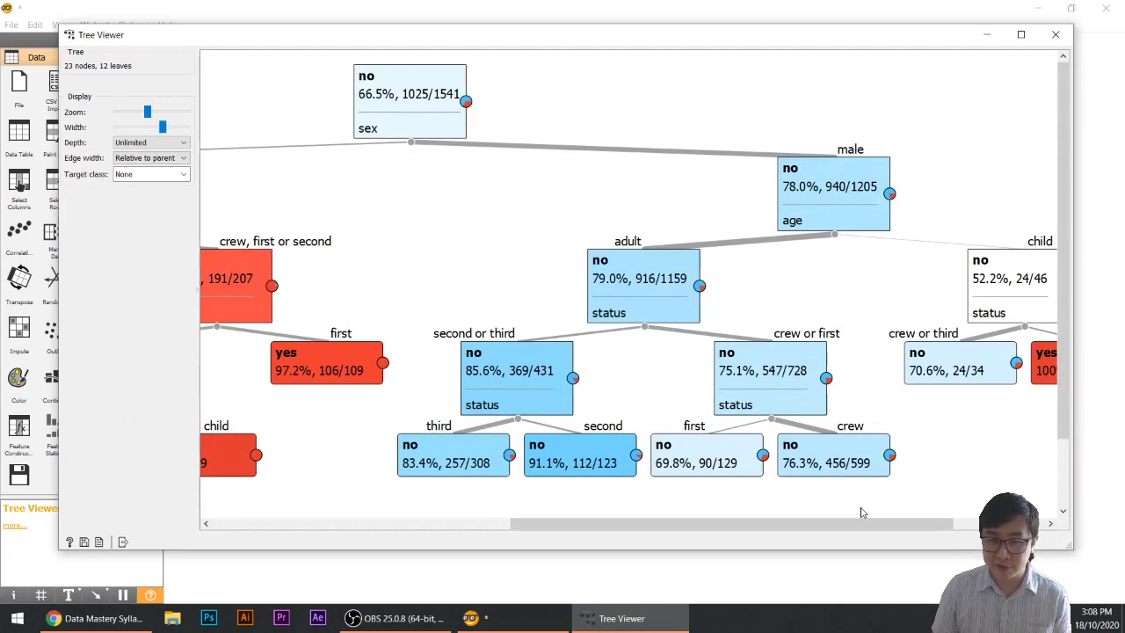
left_click_drag(849, 526, 751, 519)
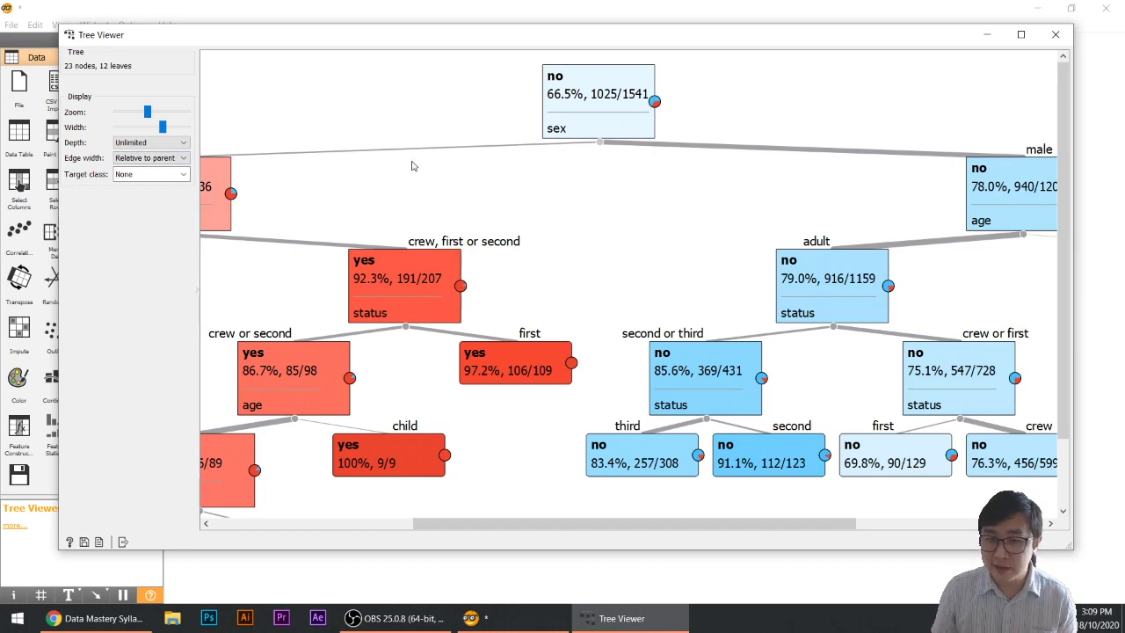
left_click(557, 81)
left_click(720, 89)
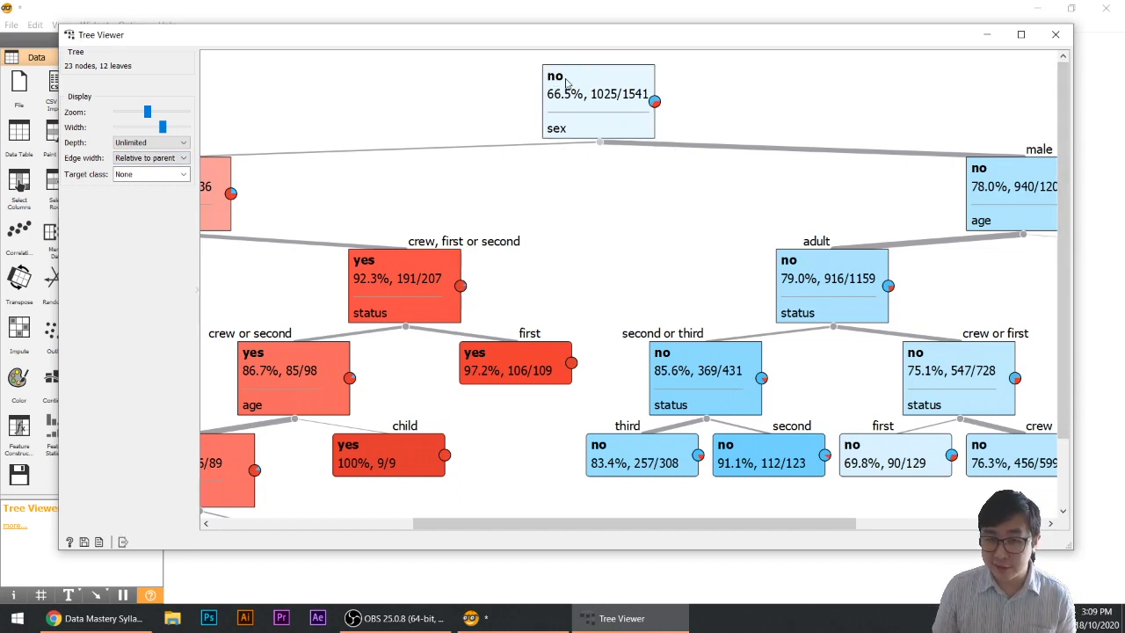
left_click(566, 81)
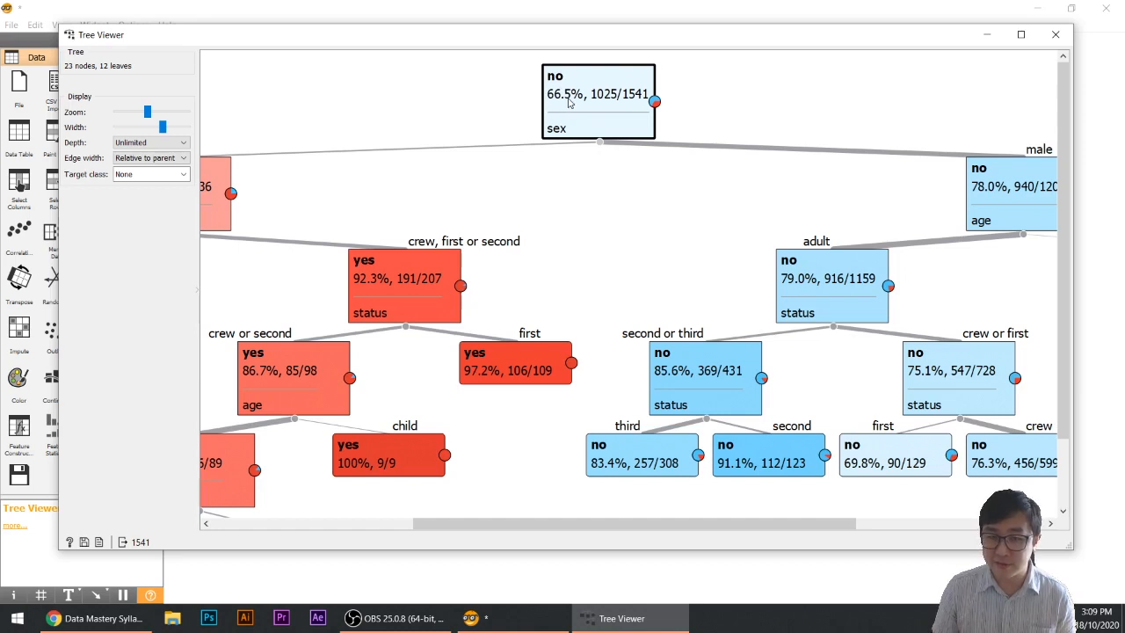
left_click(735, 114)
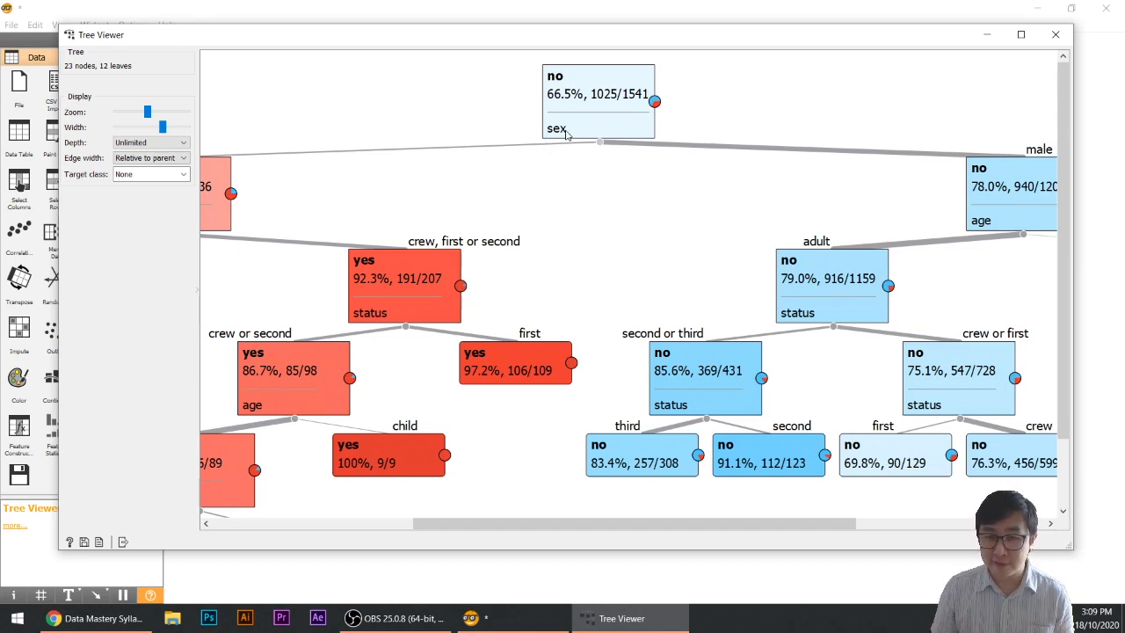
left_click_drag(753, 527, 647, 529)
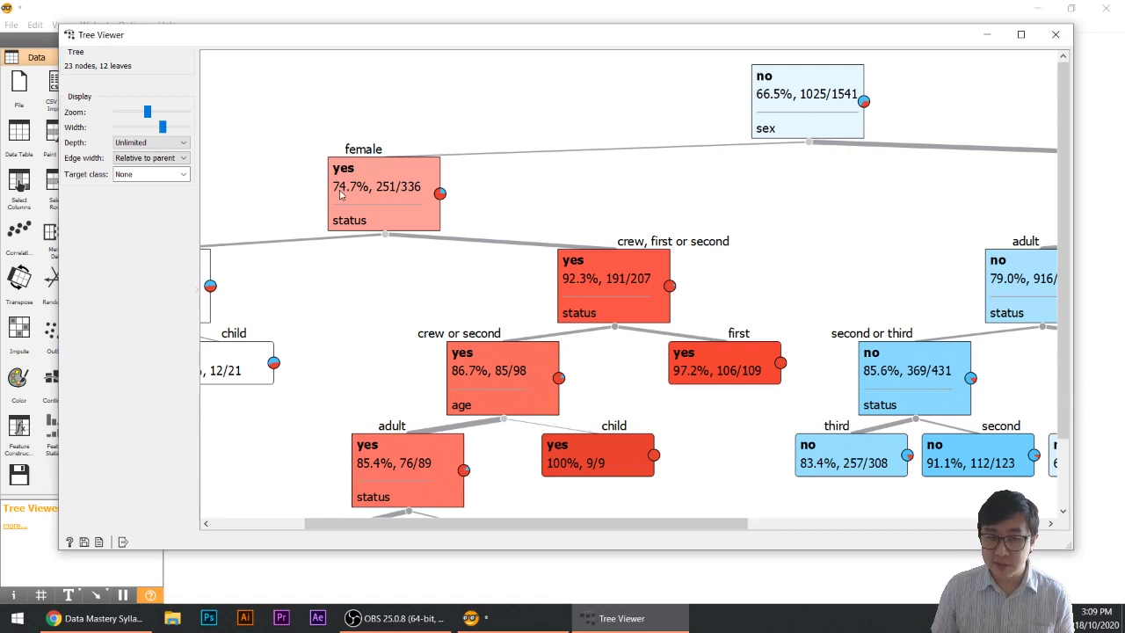
mouse_move(346, 175)
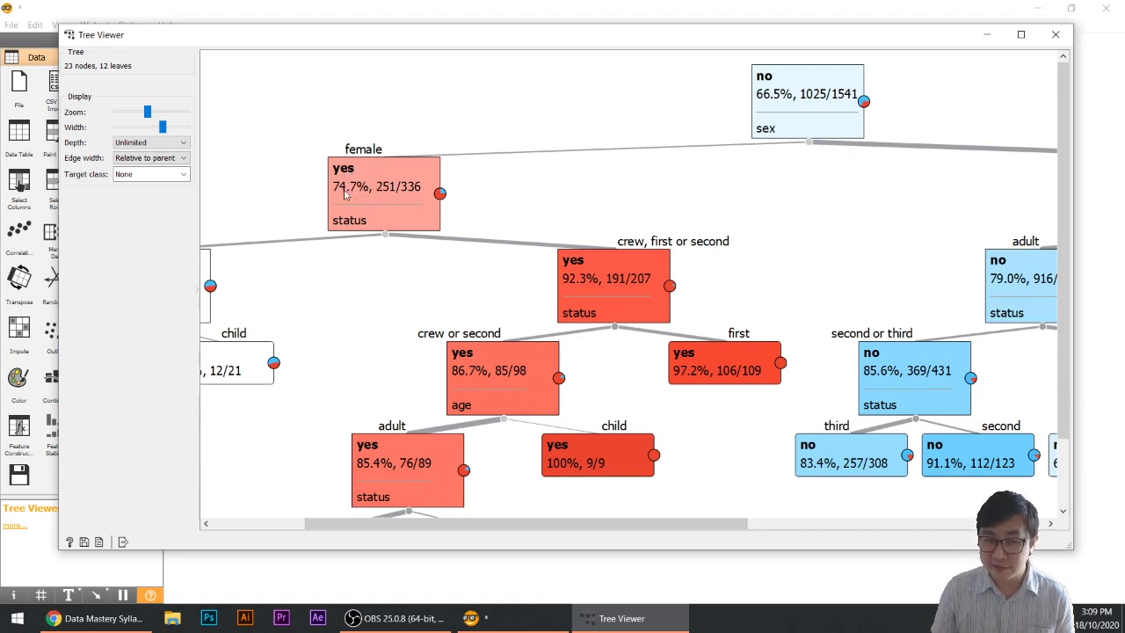
mouse_move(346, 195)
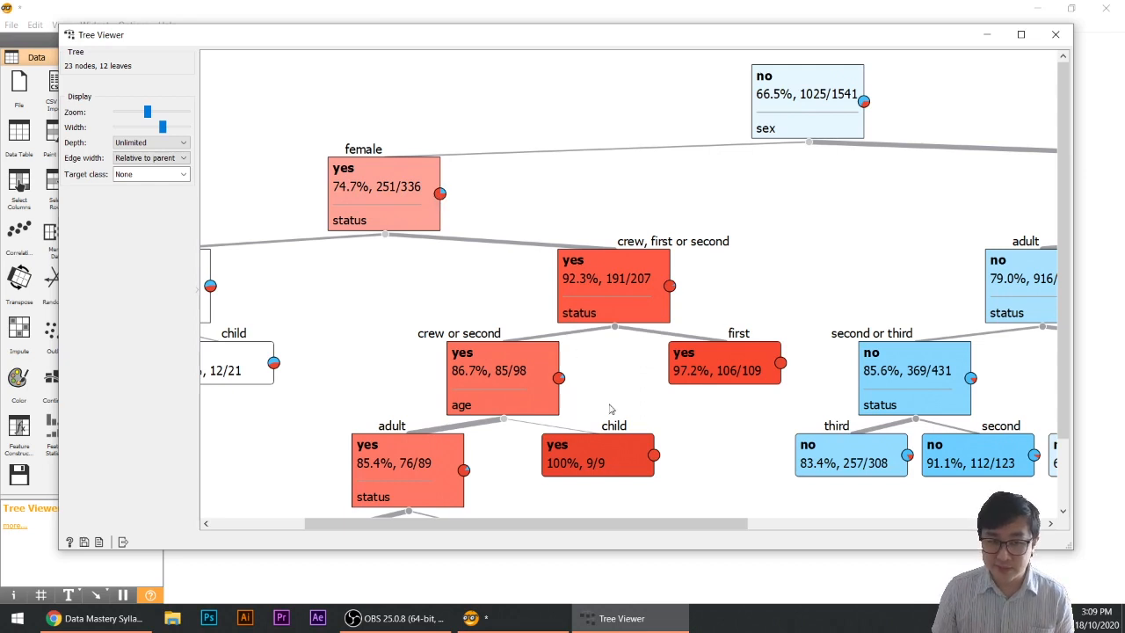
- Examine the male branch of the tree with its adult and child nodes, then close the Tree Viewer
left_click_drag(677, 524, 917, 519)
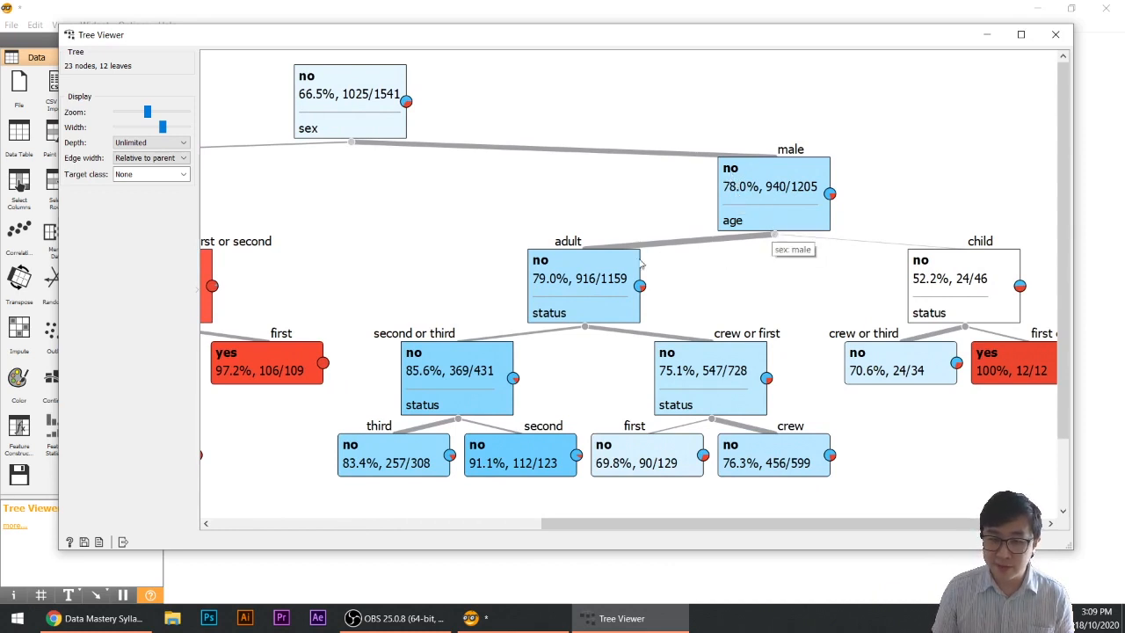
left_click(754, 215)
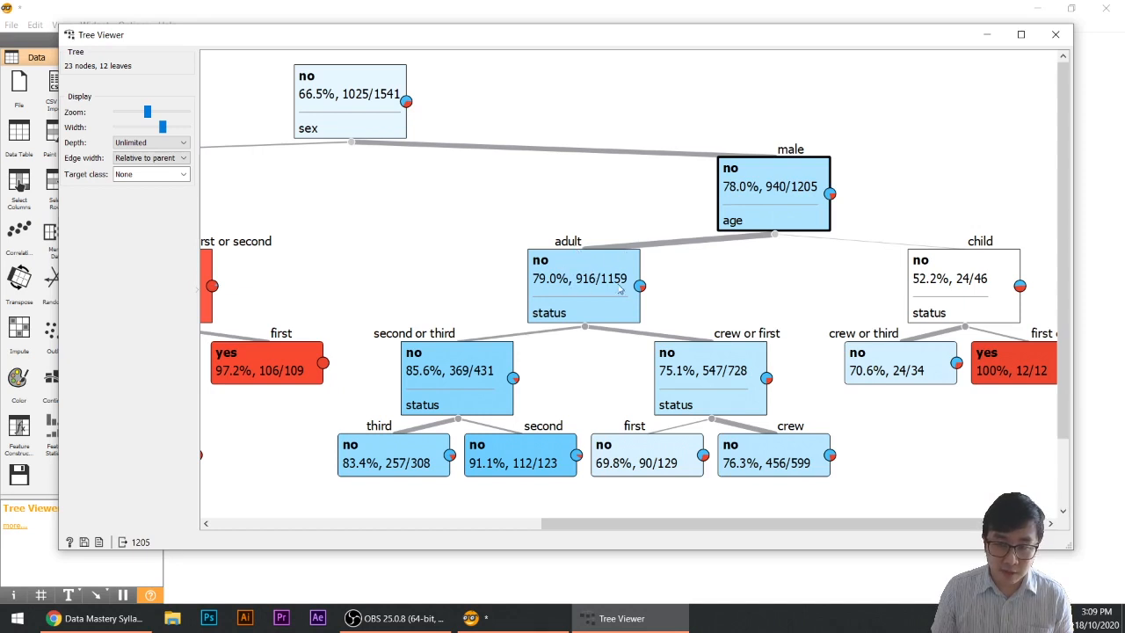
left_click(572, 280)
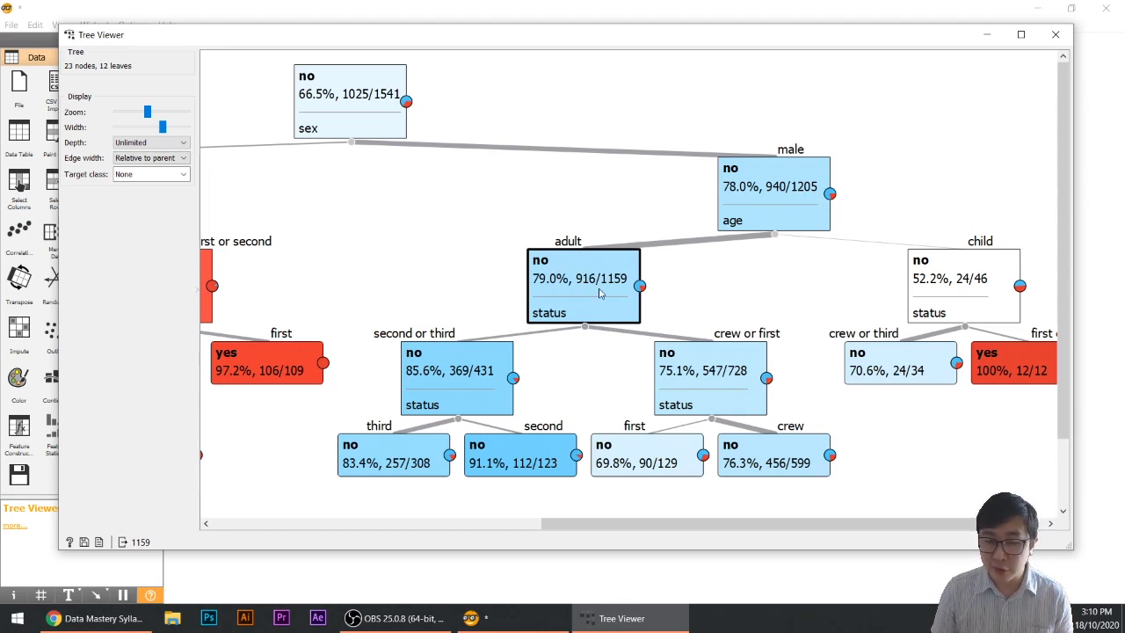
left_click(980, 275)
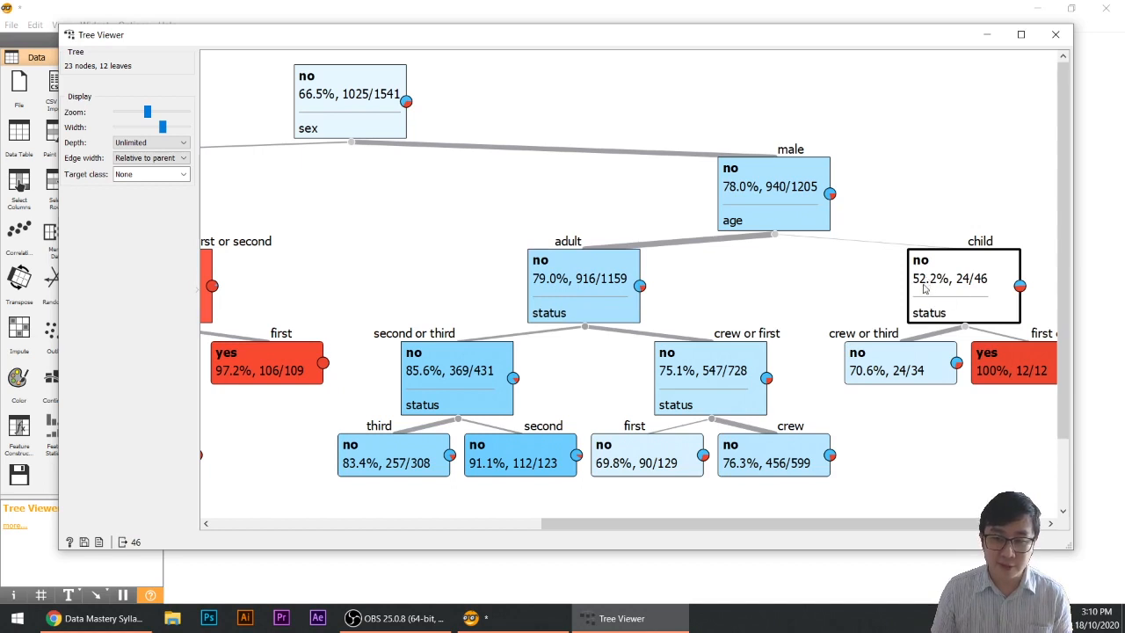
mouse_move(938, 281)
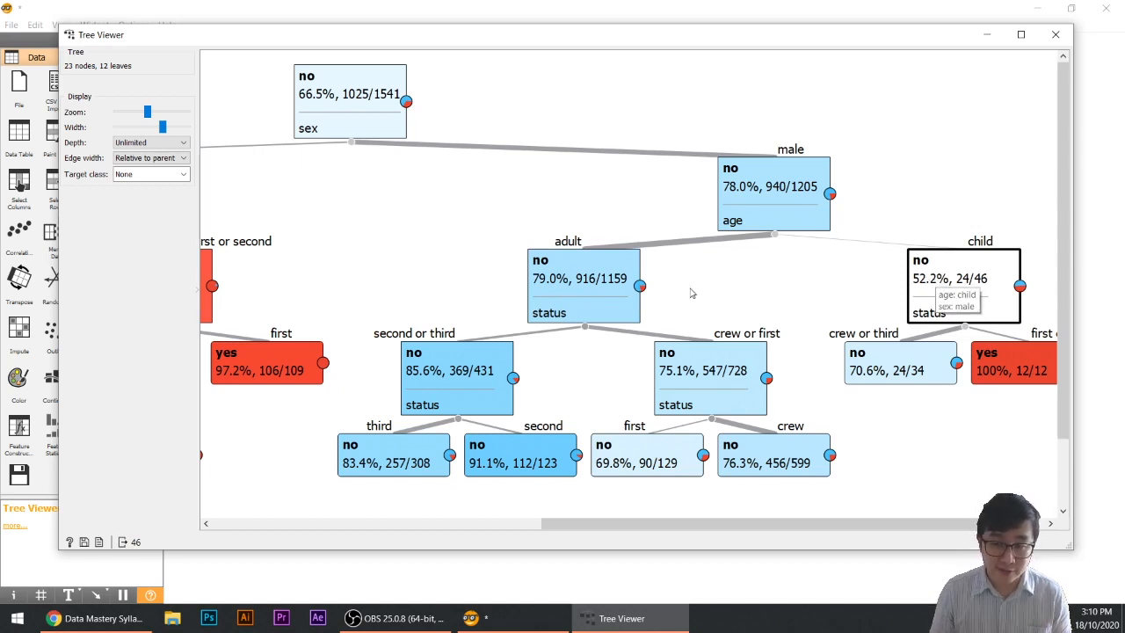
left_click(776, 304)
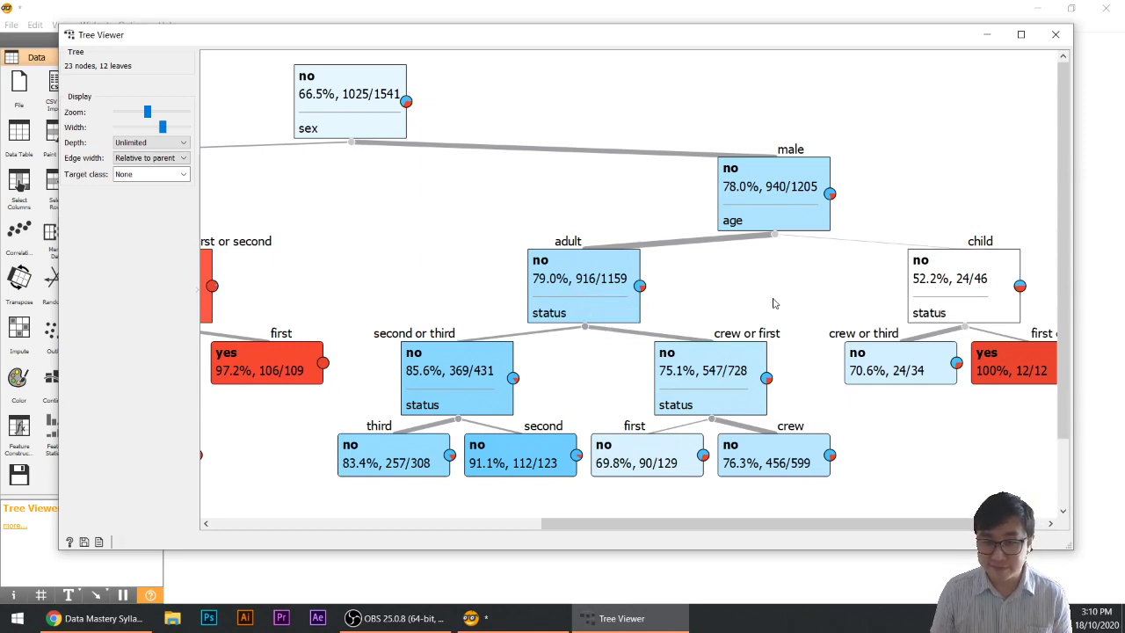
left_click(1056, 34)
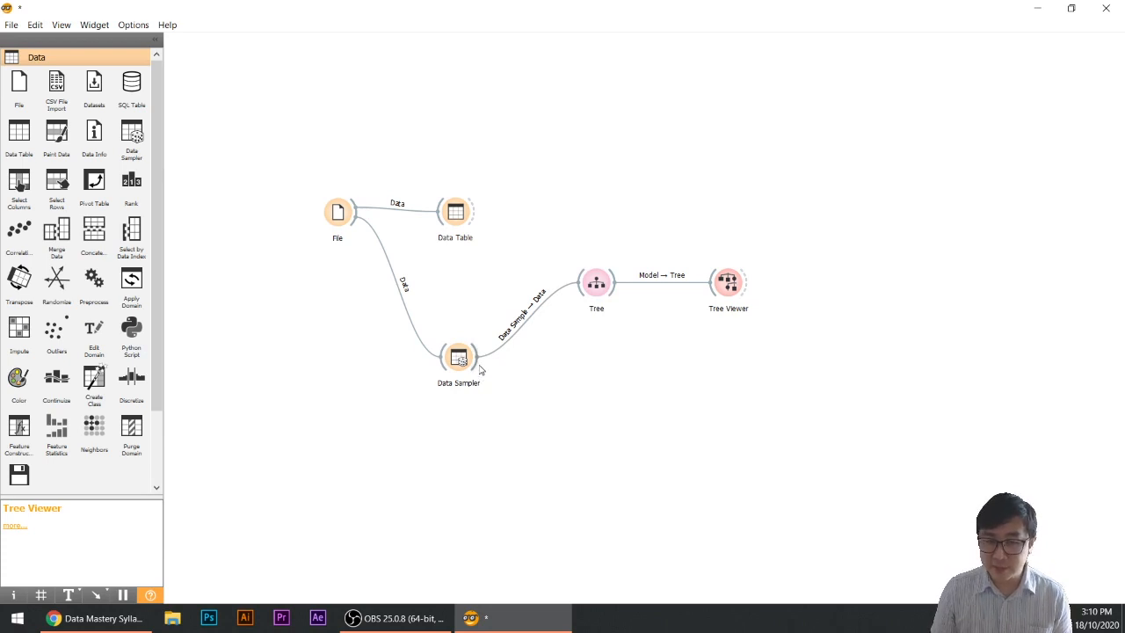
- Add a Predictions widget fed by the Data Sampler's output
left_click_drag(480, 370, 692, 368)
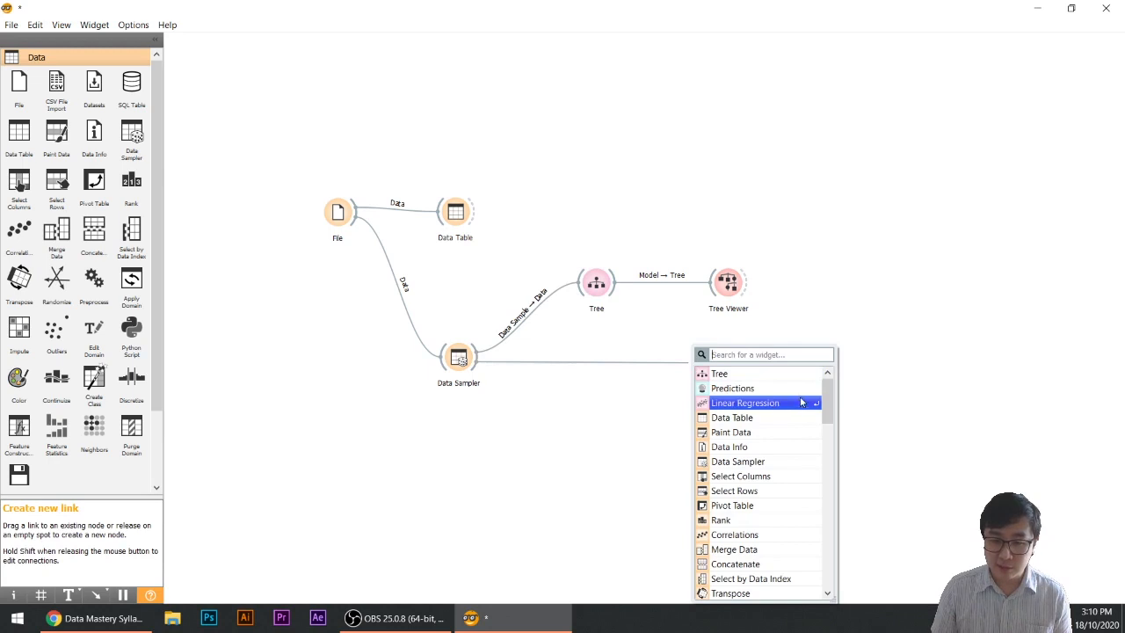
type("pred")
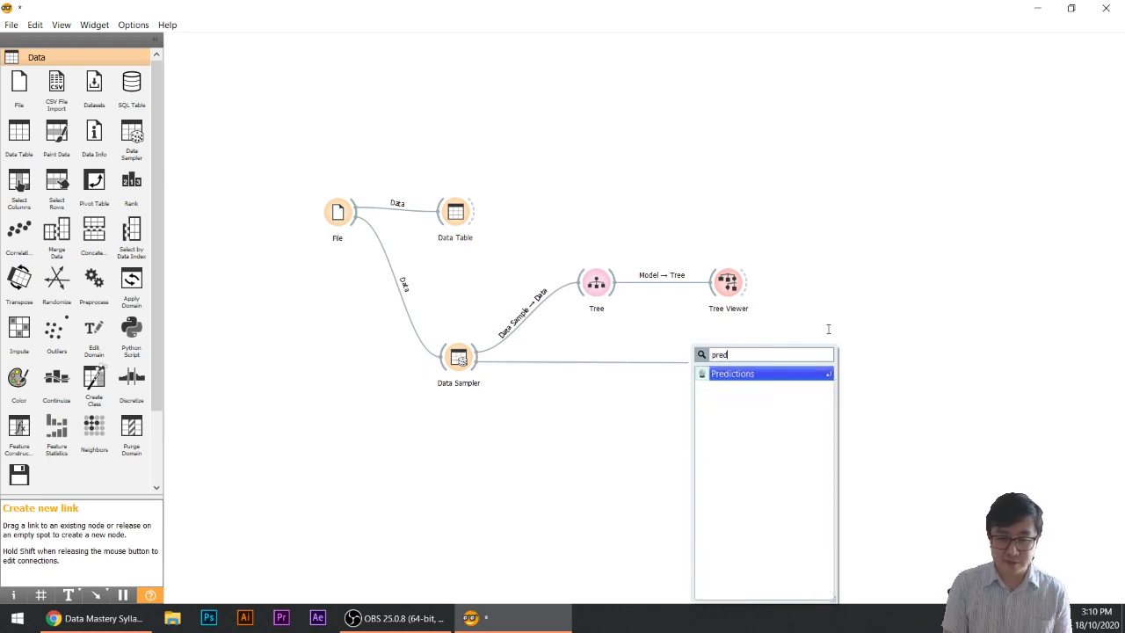
type("ictions")
key("Return")
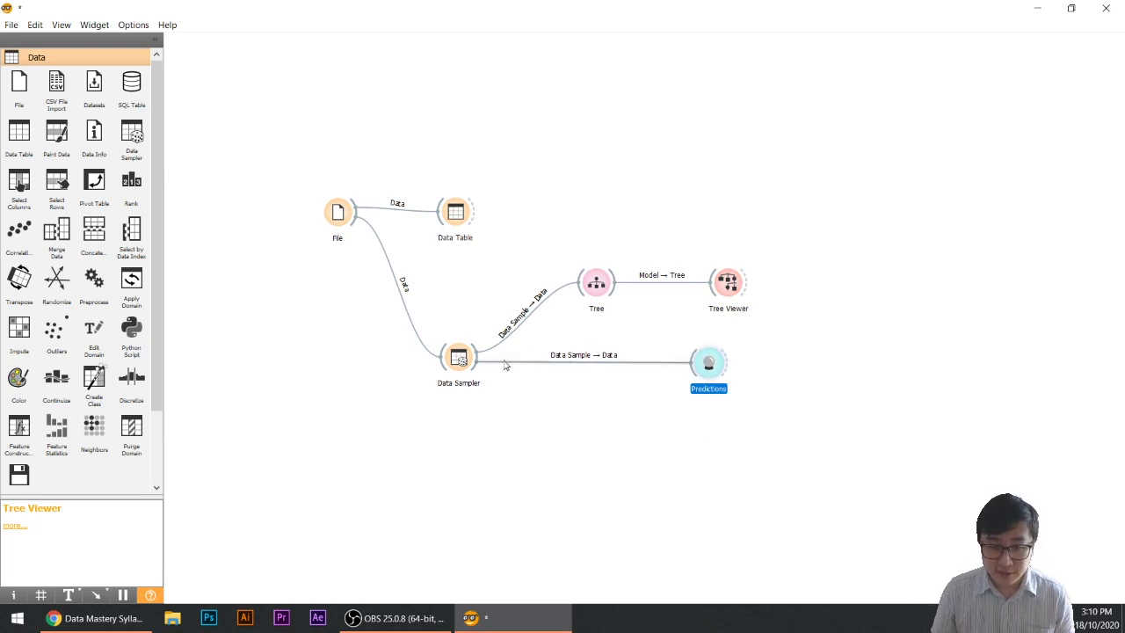
- Link the Data Sampler's Remaining Data to the Predictions widget's Data input, and connect the Tree's model to Predictions
double_click(577, 367)
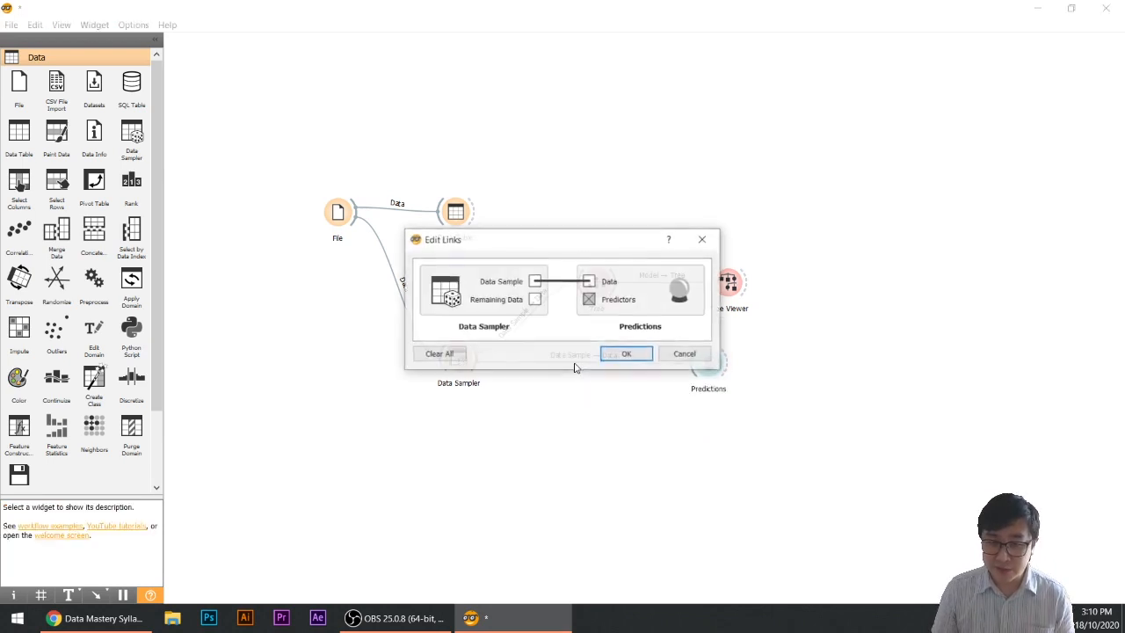
left_click(686, 356)
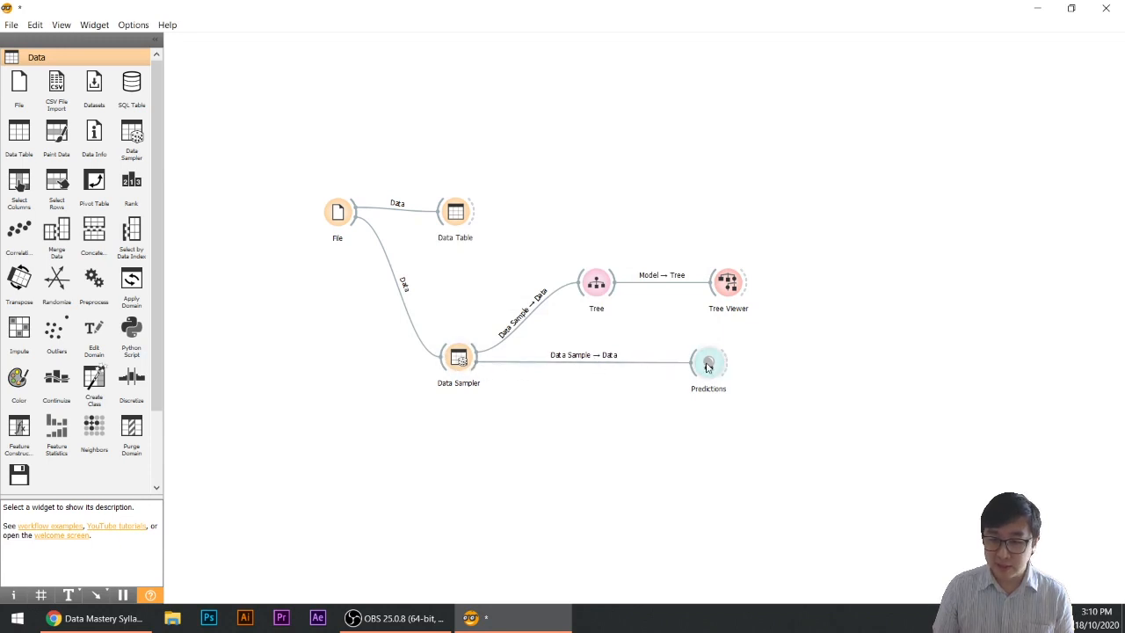
double_click(586, 363)
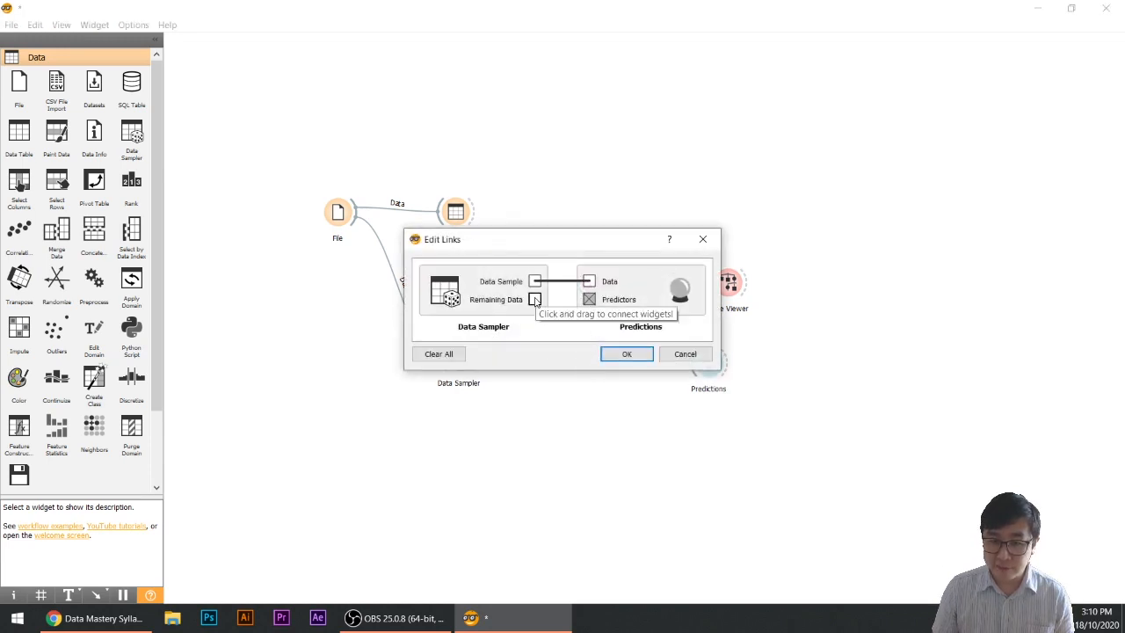
left_click_drag(535, 300, 590, 284)
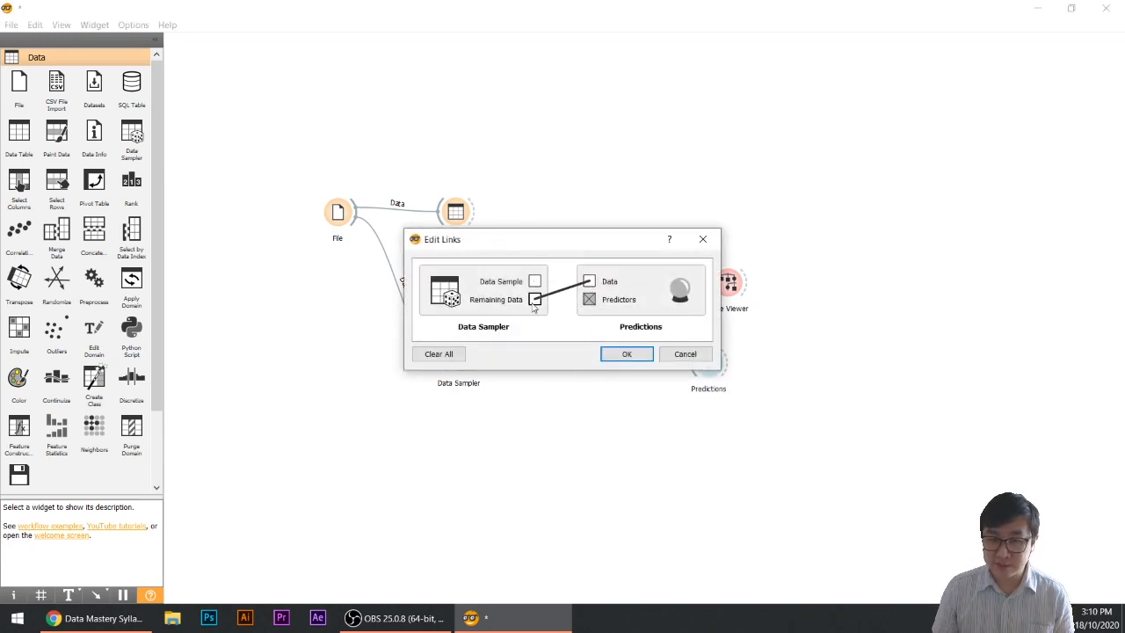
left_click(629, 355)
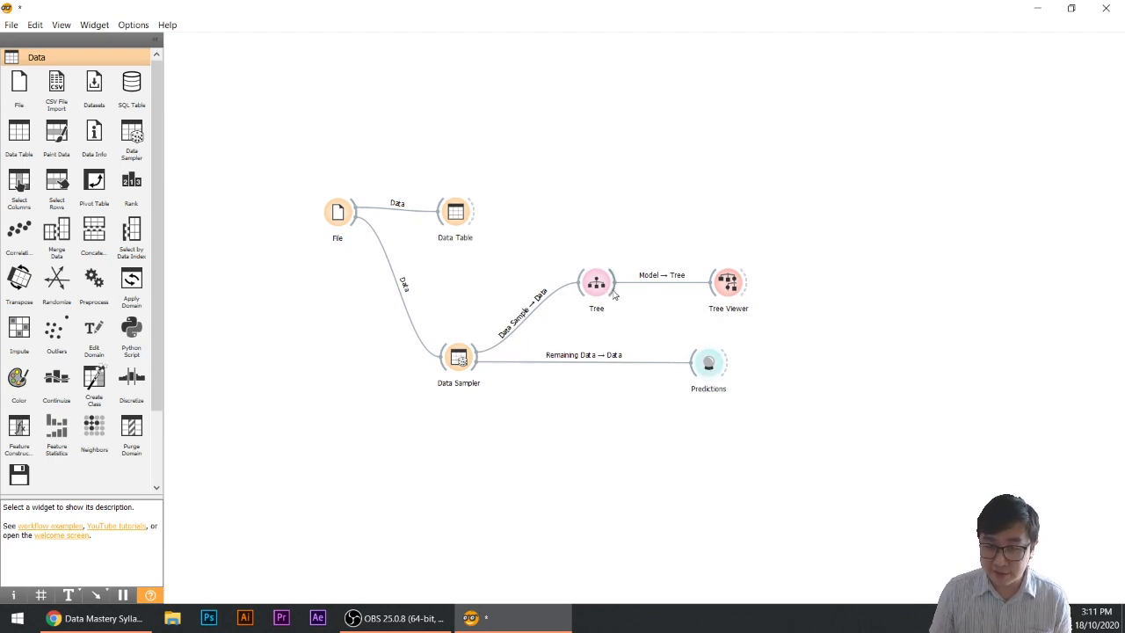
mouse_move(596, 281)
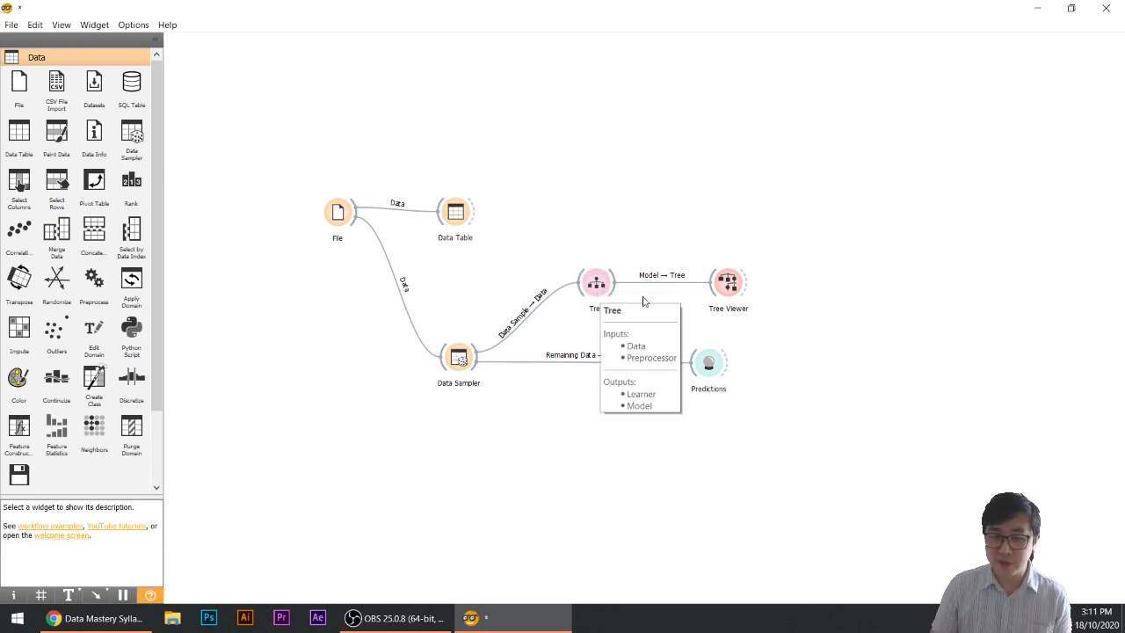
left_click_drag(617, 290, 691, 369)
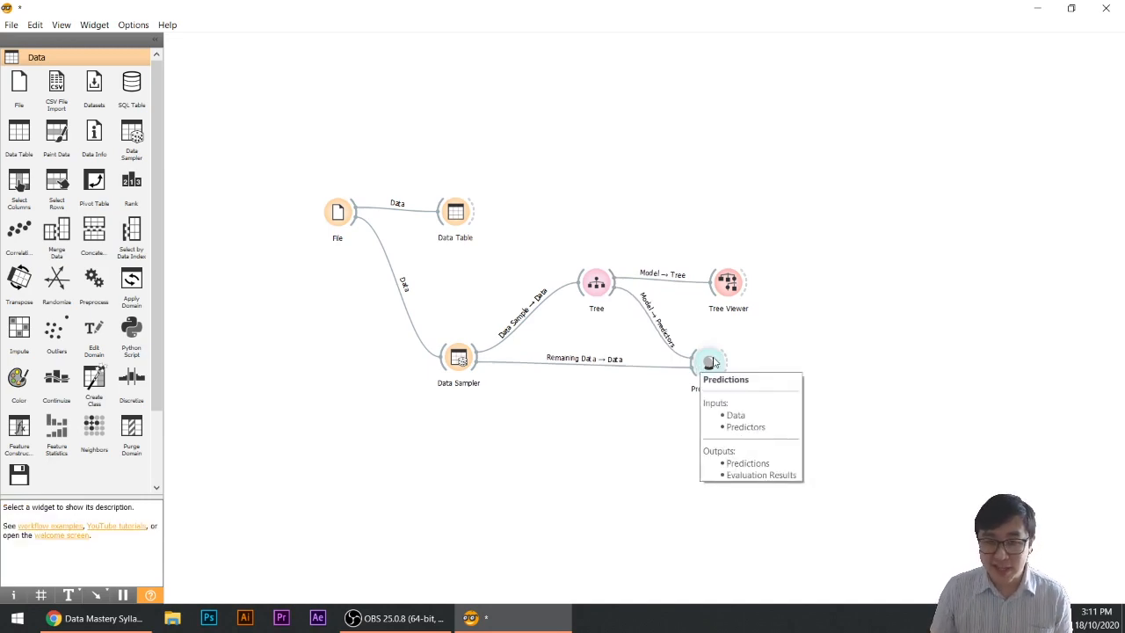
- Open the Predictions table and look through its rows from the first to the last
double_click(714, 362)
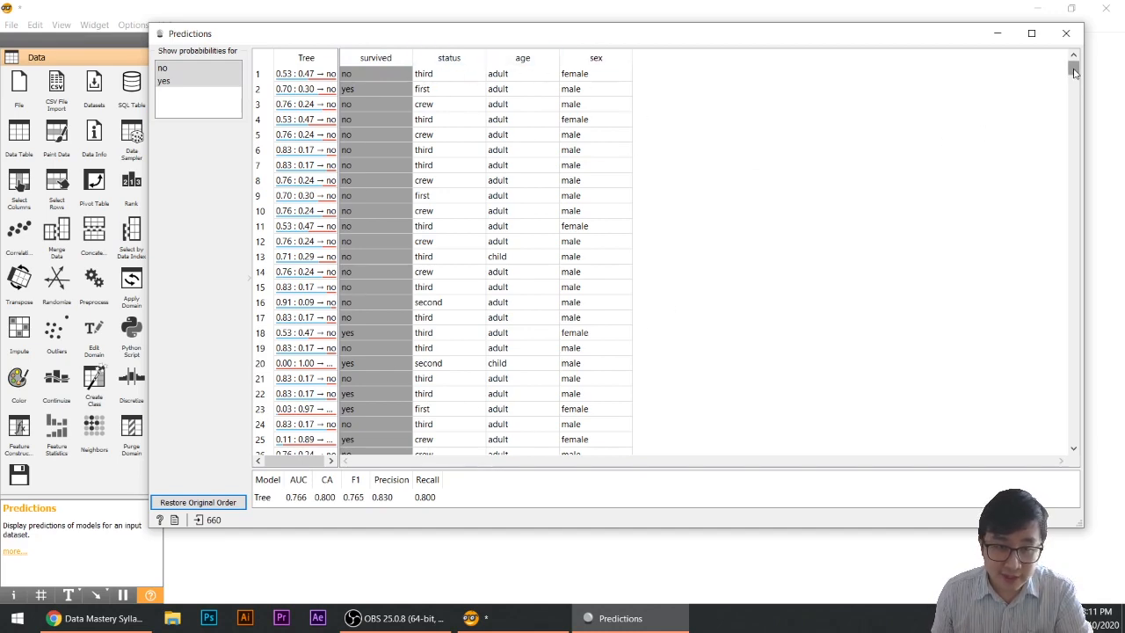
left_click_drag(1074, 70, 1122, 489)
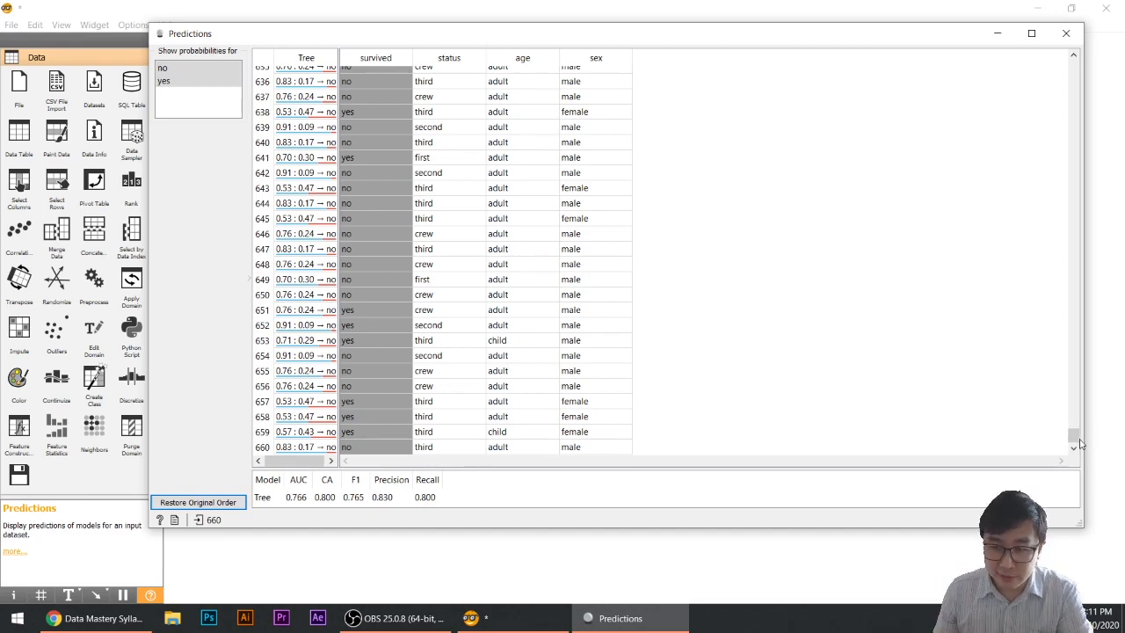
left_click_drag(1075, 435, 1075, 66)
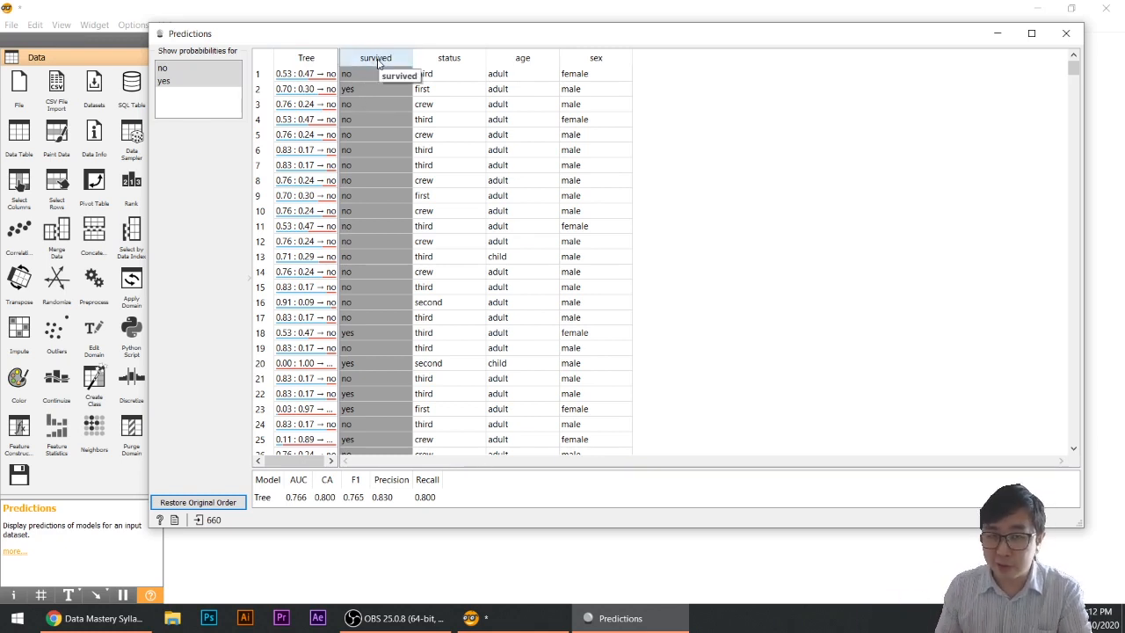
- Compare the Tree prediction with the actual survived value for the first three passengers in the Predictions table
left_click(429, 76)
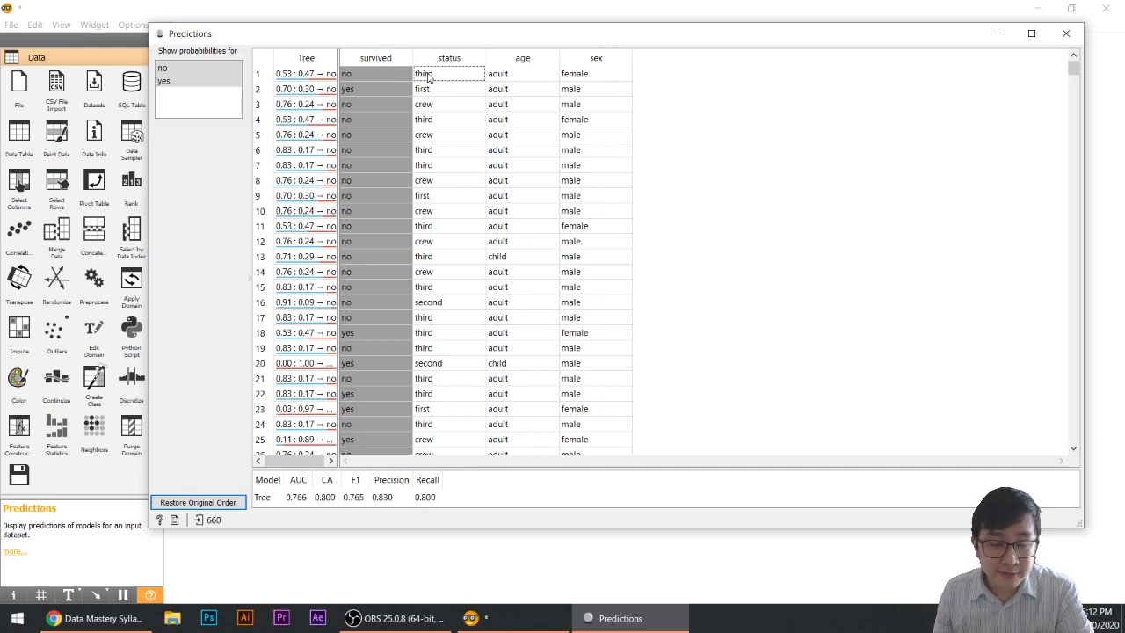
left_click(360, 78)
left_click(308, 80)
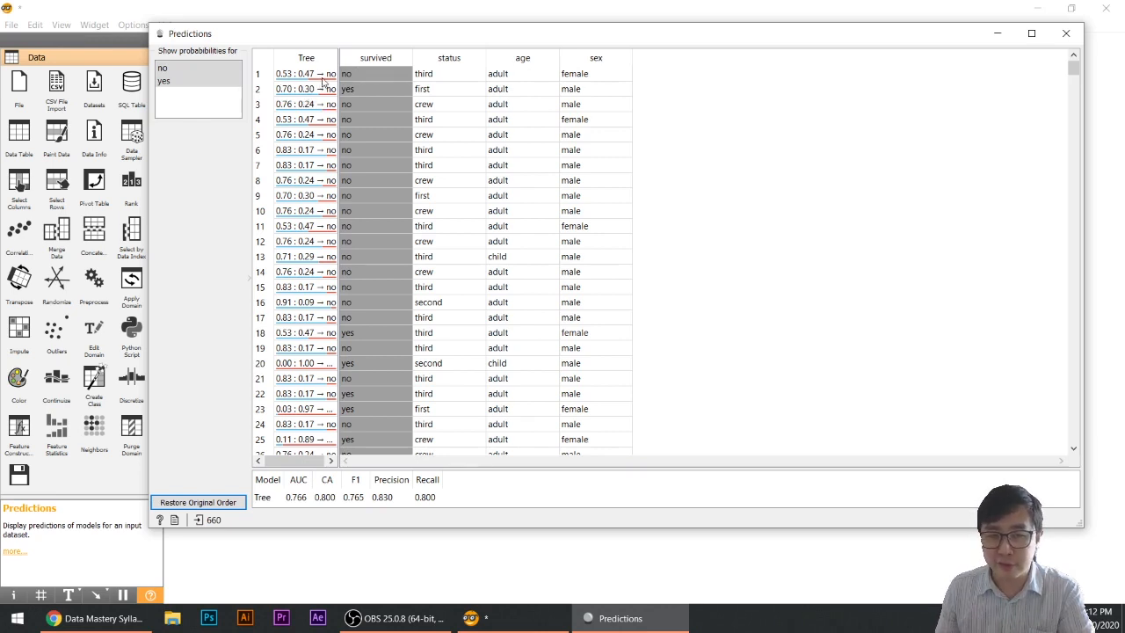
left_click(377, 75)
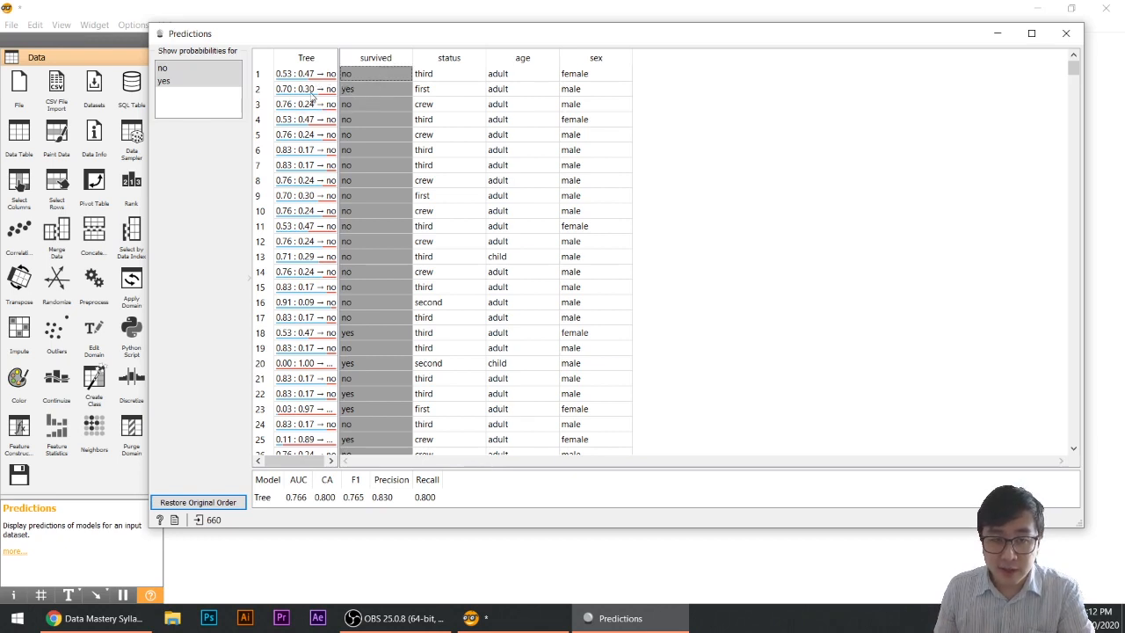
left_click(431, 91)
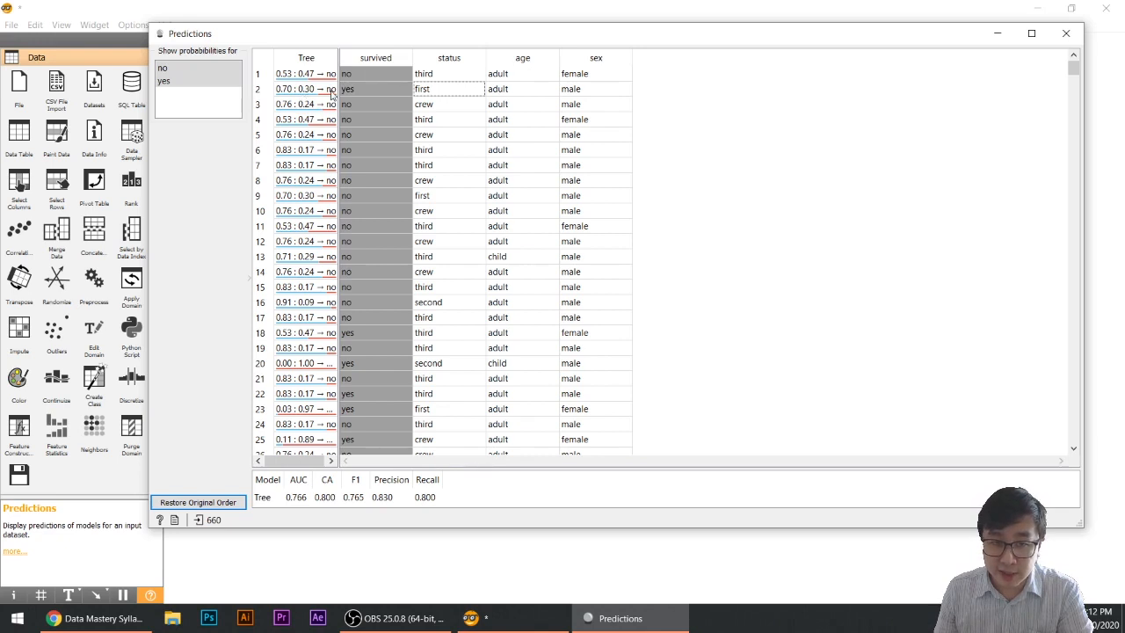
left_click(333, 95)
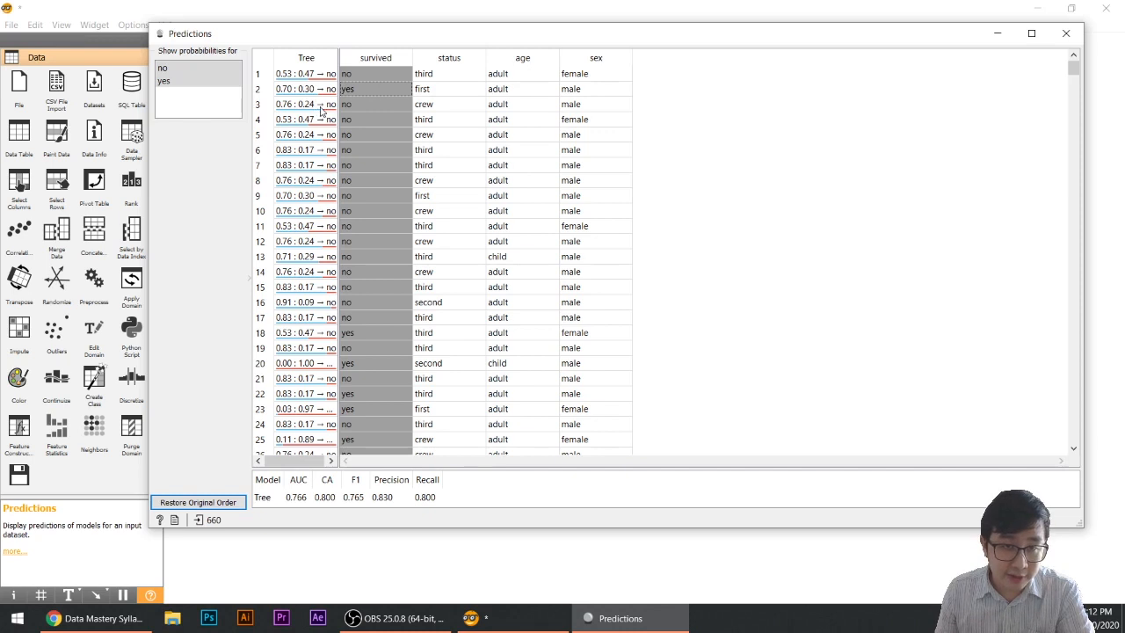
left_click(384, 108)
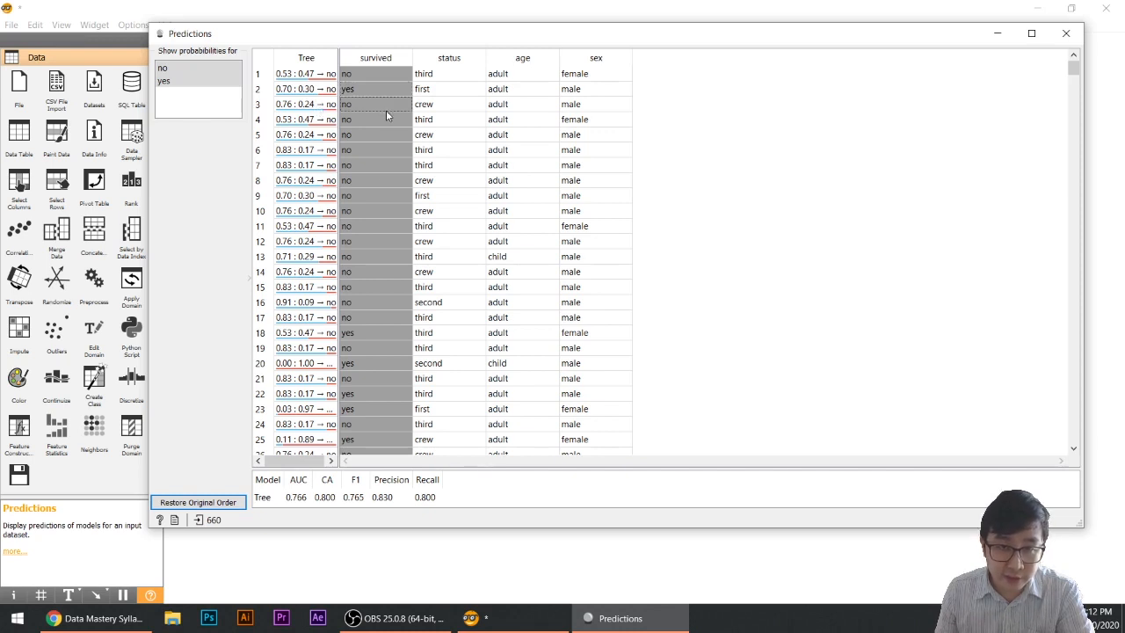
- Compare the Tree prediction, survived value and status of the passengers in rows 17 and 18
left_click(363, 319)
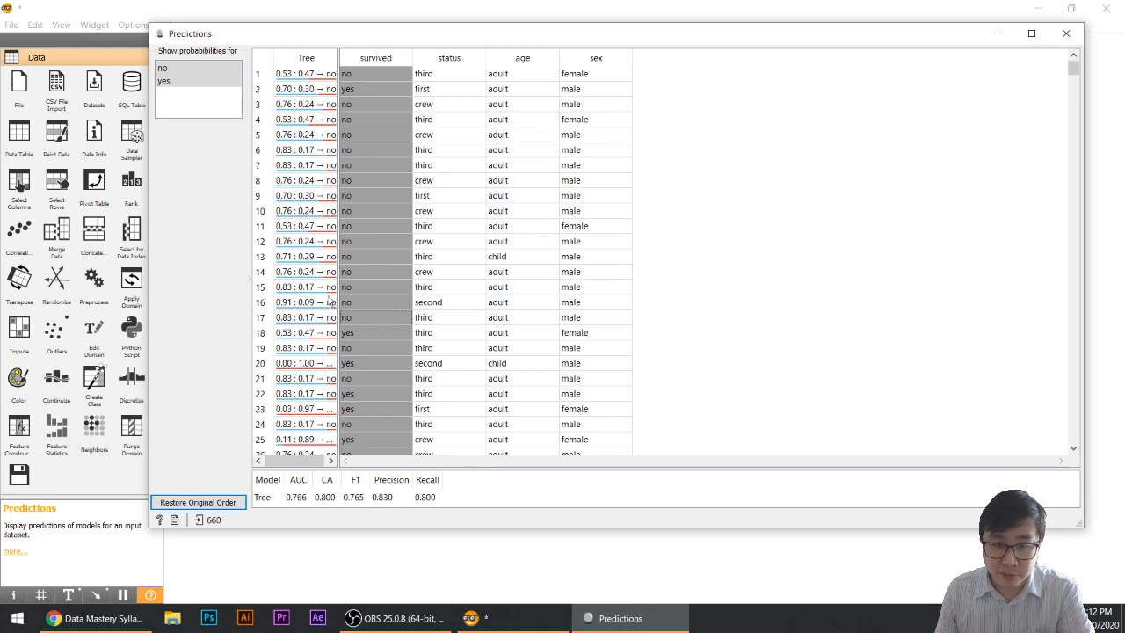
left_click(387, 337)
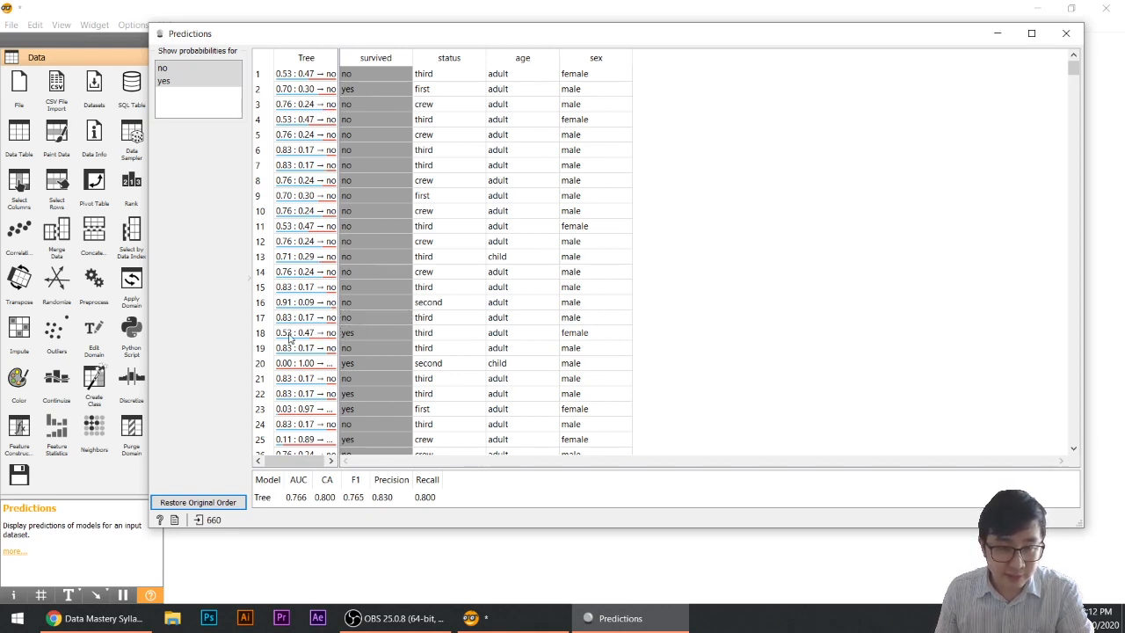
left_click(362, 337)
left_click(436, 335)
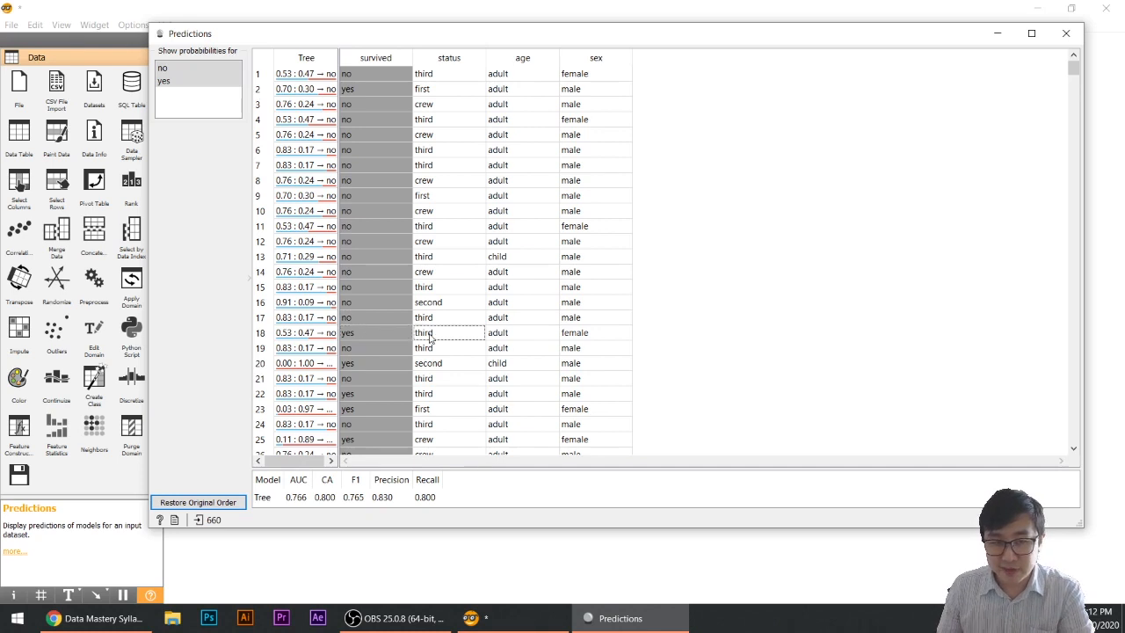